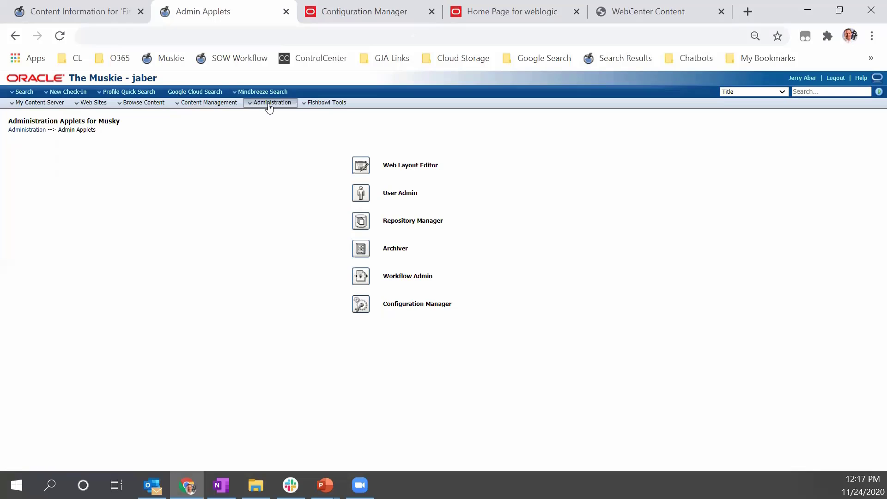
Step: Open the Admin Applets page, launch the Configuration Manager applet, keep the downloaded applet.jnlp and allow IdcApplet to run
left_click(269, 106)
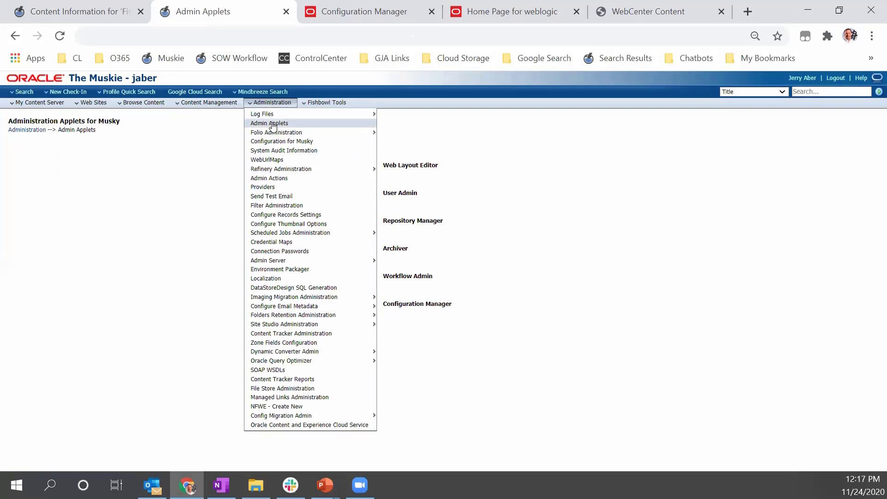
left_click(273, 124)
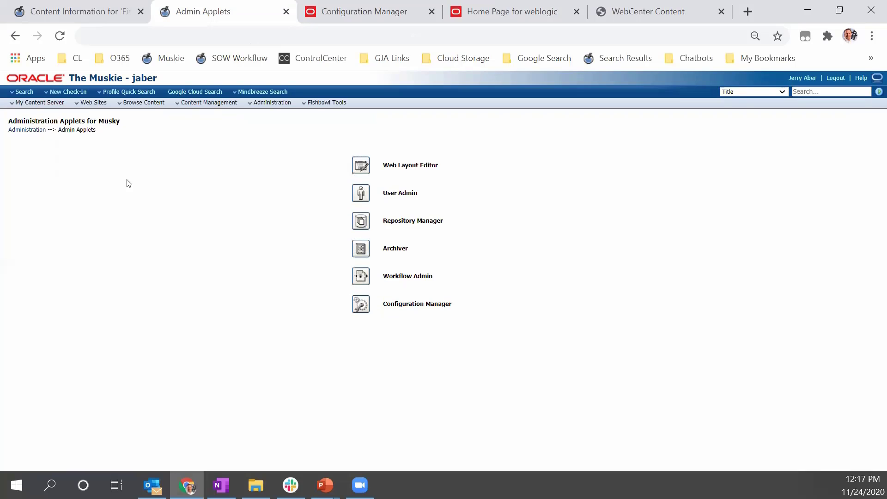
left_click(363, 306)
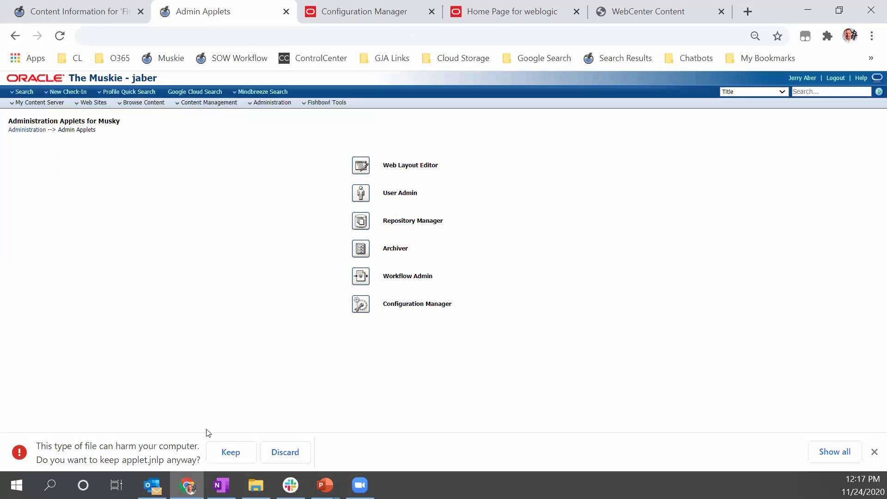
left_click(230, 453)
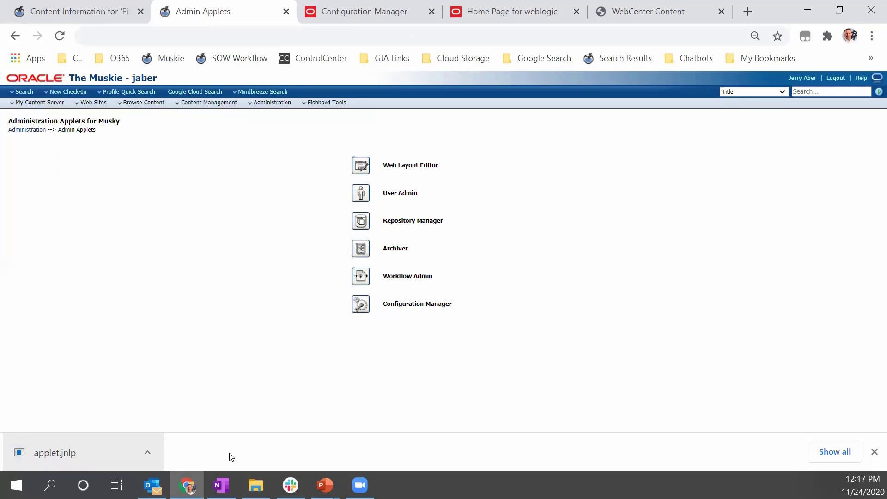
left_click(92, 463)
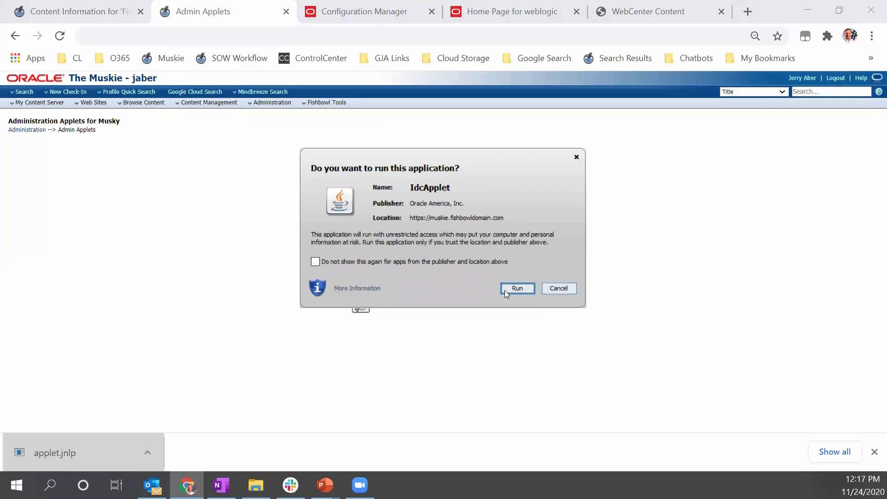
left_click(516, 288)
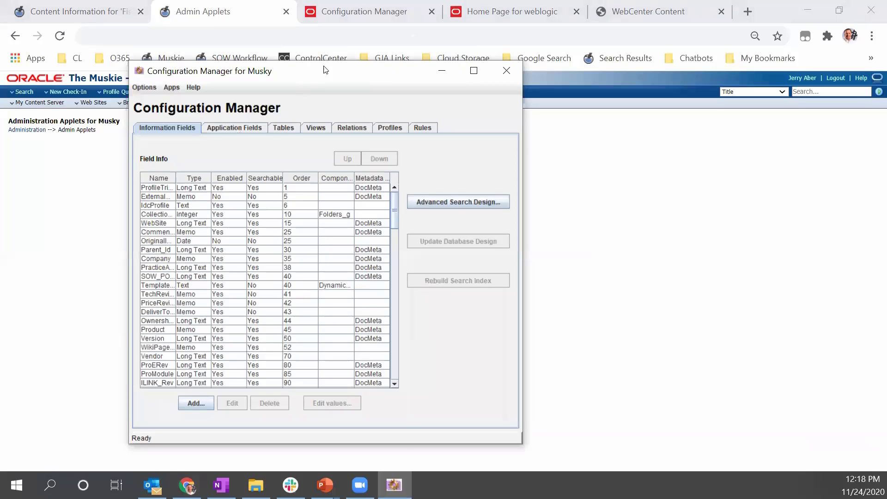
Step: Review the lists of profiles and rules in the Configuration Manager applet, and close the applet
left_click_drag(318, 72, 247, 69)
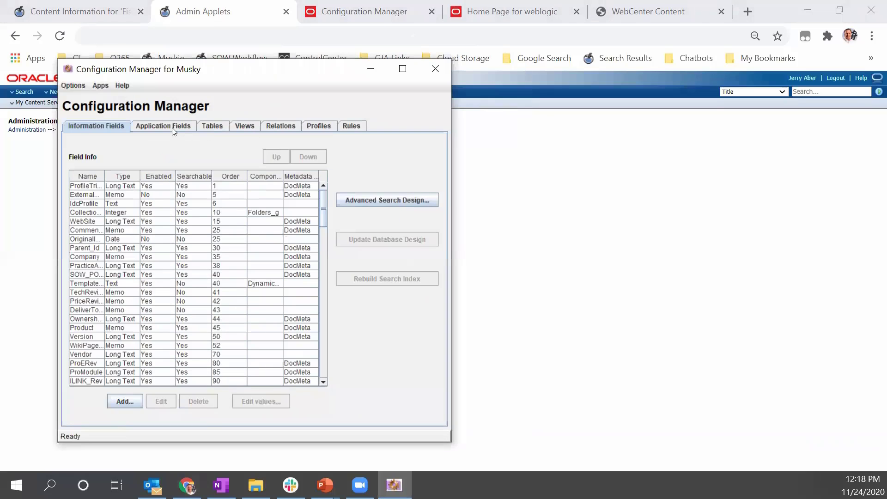
left_click(320, 126)
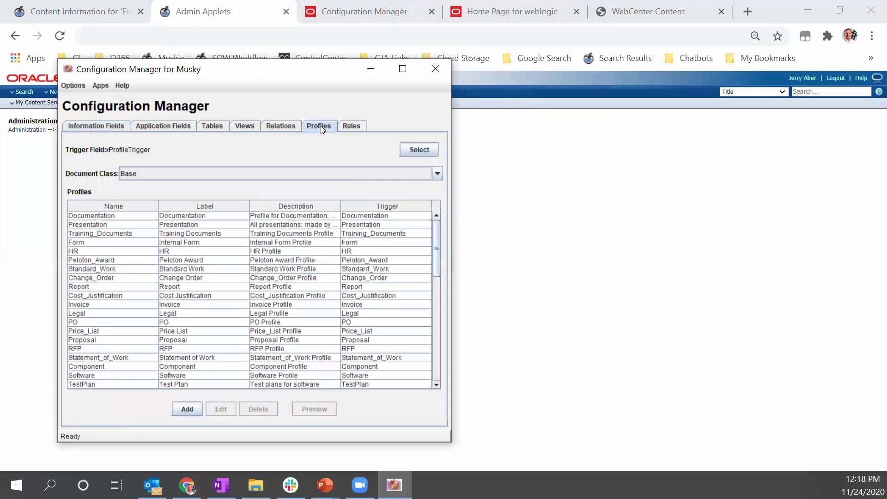
left_click(345, 126)
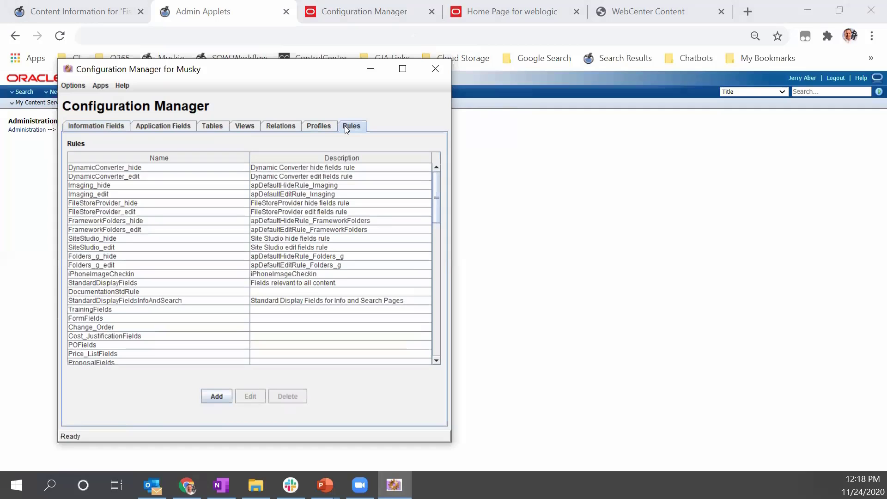
left_click(436, 72)
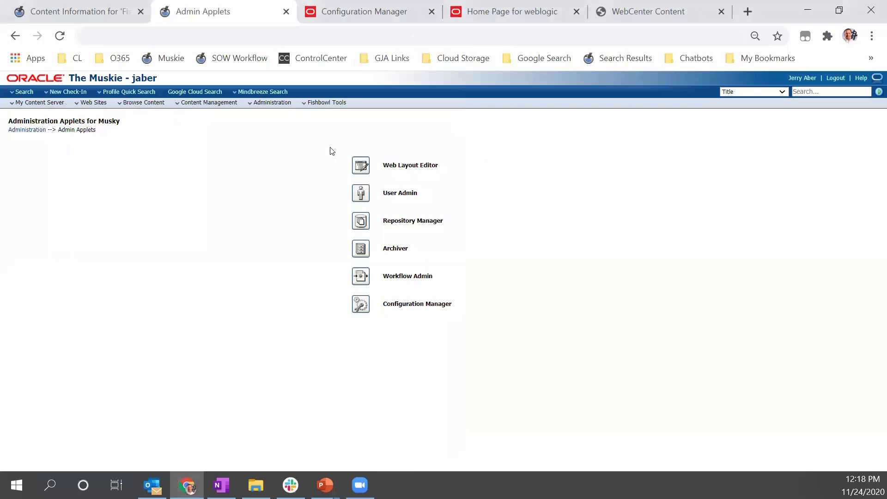
Step: Open the web-based Configuration Manager from the AdminSuite section of Fishbowl Tools
left_click(330, 105)
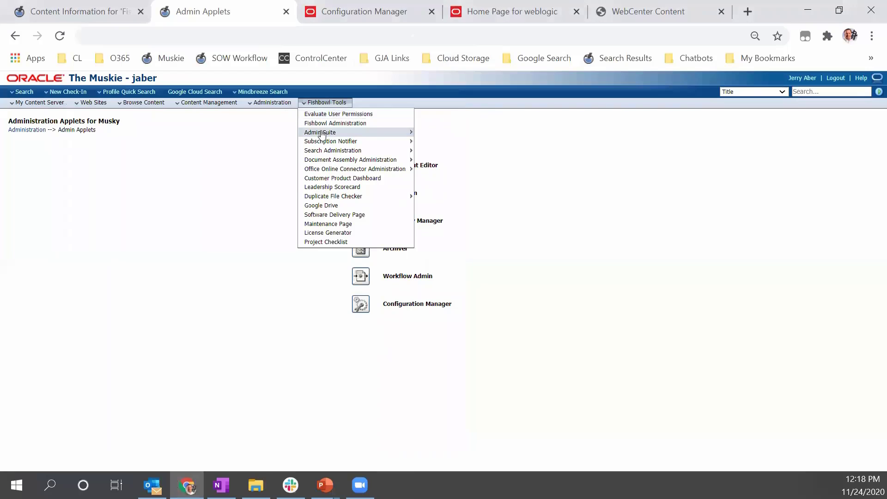
mouse_move(372, 133)
left_click(435, 134)
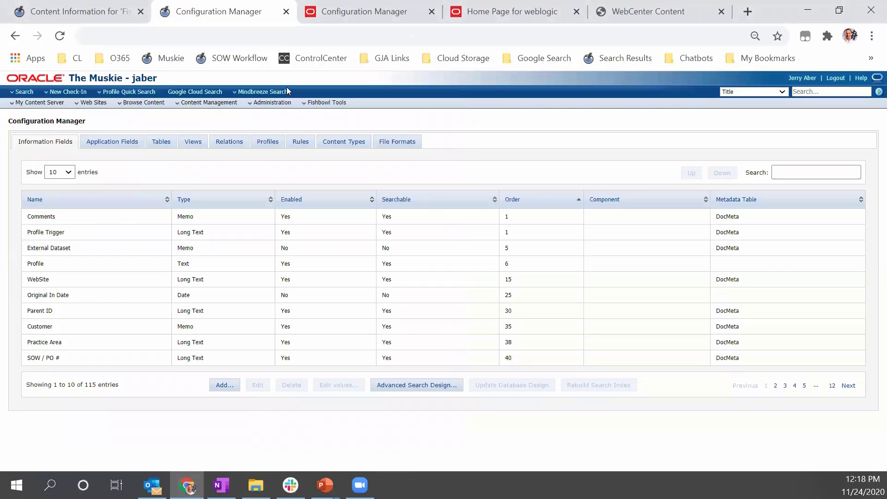
left_click(335, 103)
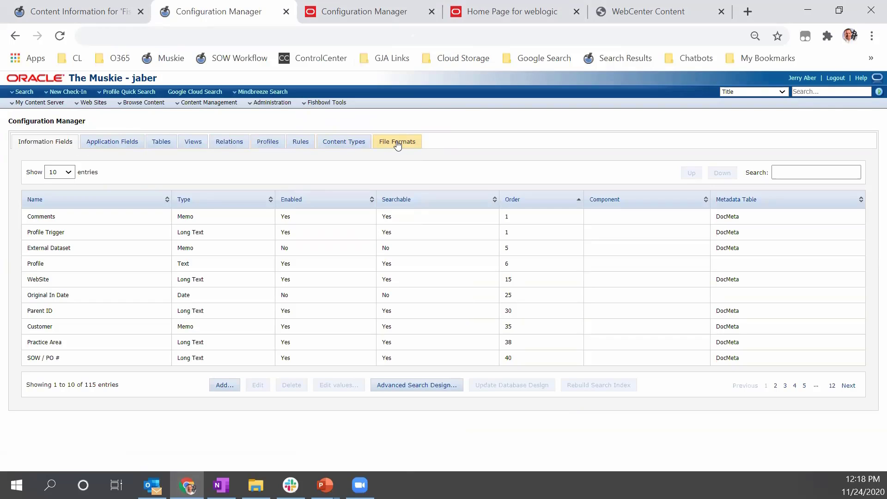
Step: Review the existing rules and profiles in the web-based Configuration Manager
left_click(299, 143)
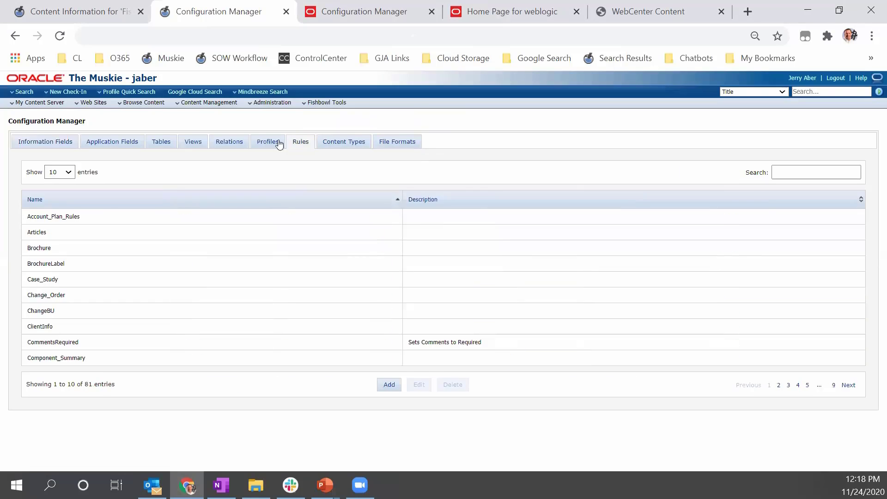
left_click(277, 143)
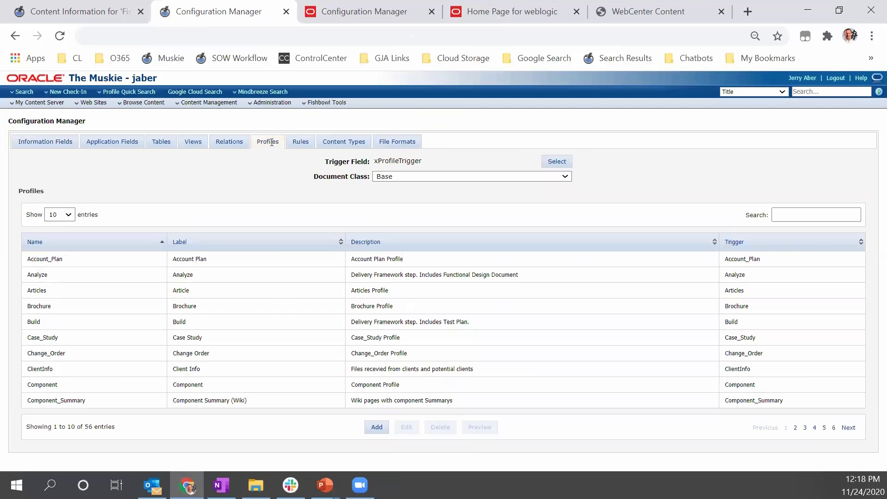
left_click(300, 142)
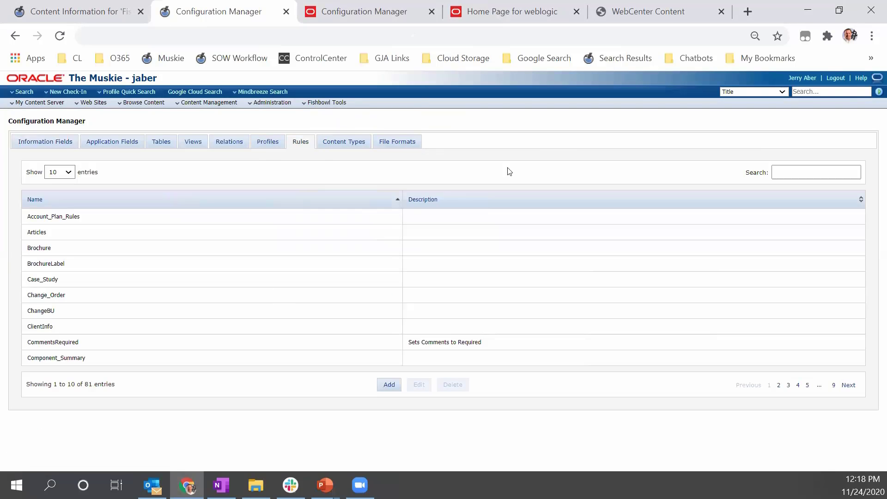
left_click(792, 173)
Step: Try starting a new rule with the Publish Type information field at the Top position, and cancel it without saving
left_click(388, 385)
left_click(367, 202)
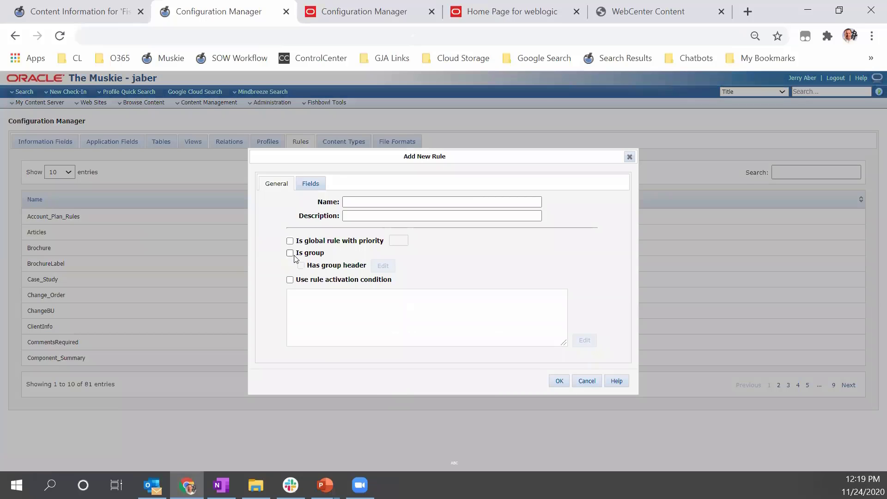
left_click(315, 179)
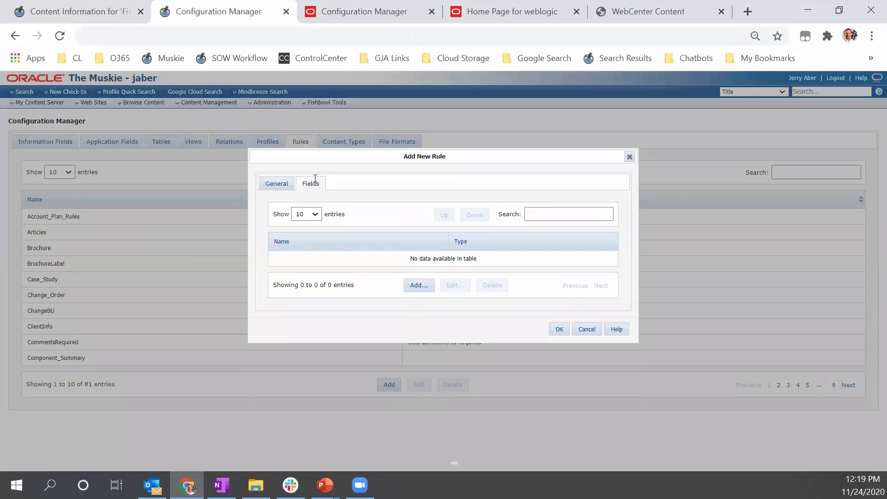
left_click(421, 286)
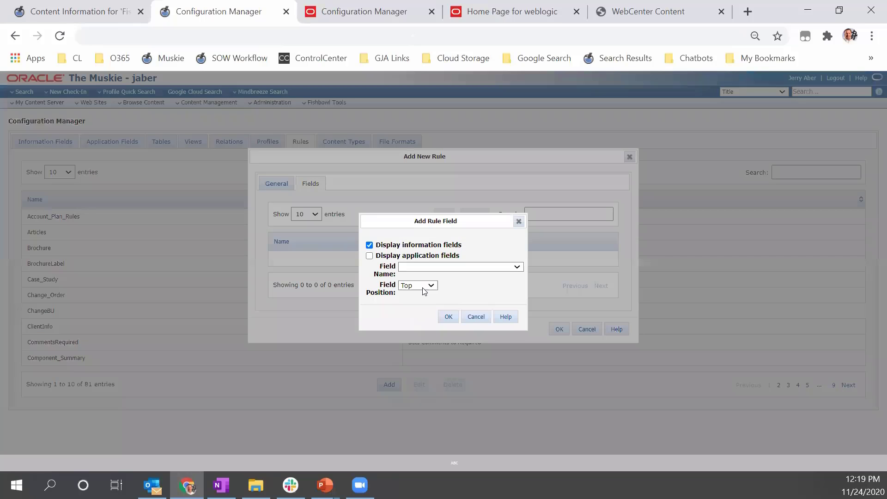
left_click(477, 266)
left_click(453, 342)
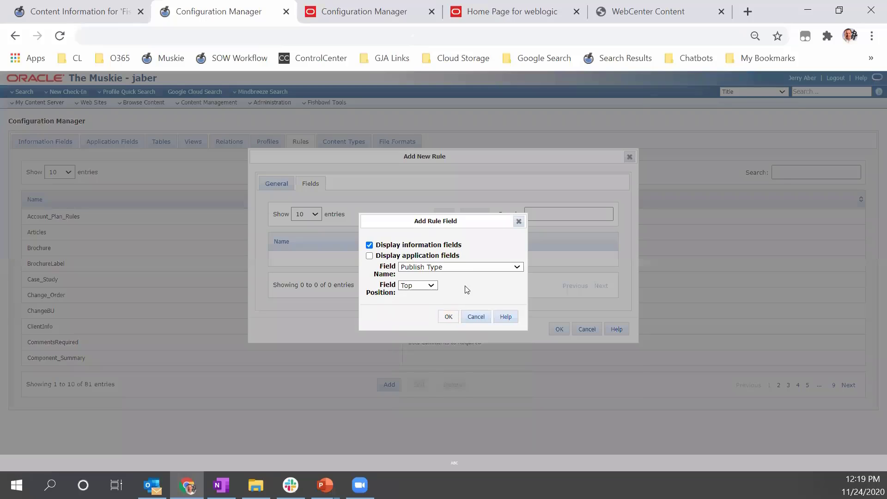
left_click(449, 317)
left_click(585, 440)
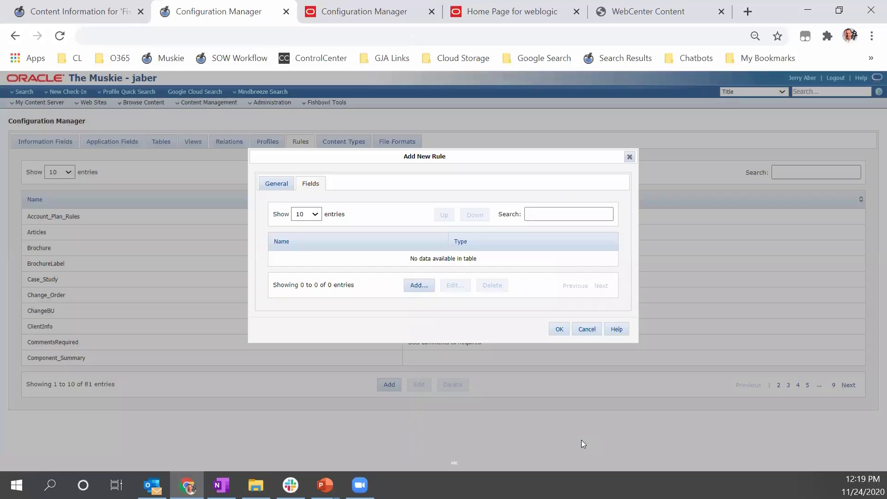
left_click(587, 329)
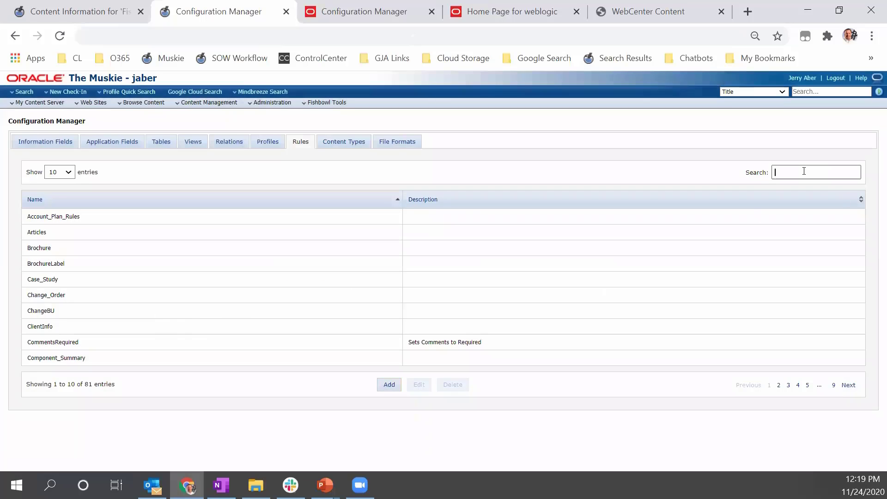
Step: Search the rules for "contract", and switch to the rules list in the WebCenter Content server's Configuration Manager
type("contract")
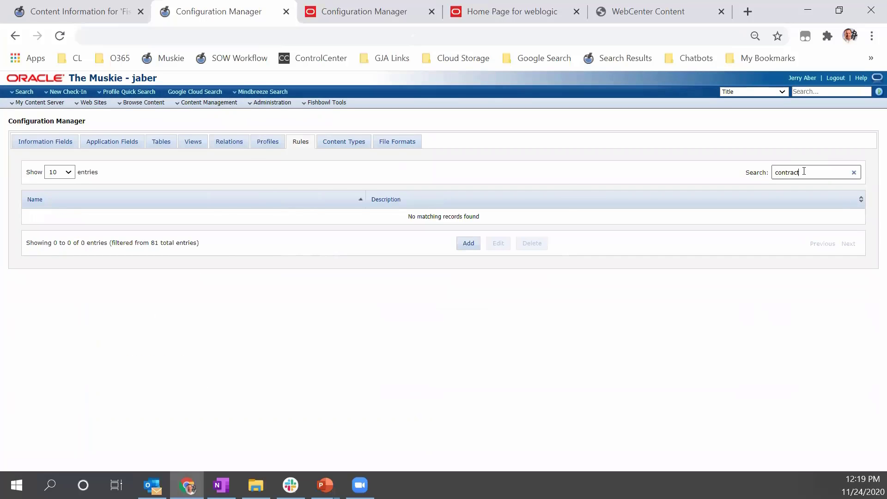
left_click(365, 12)
left_click(305, 163)
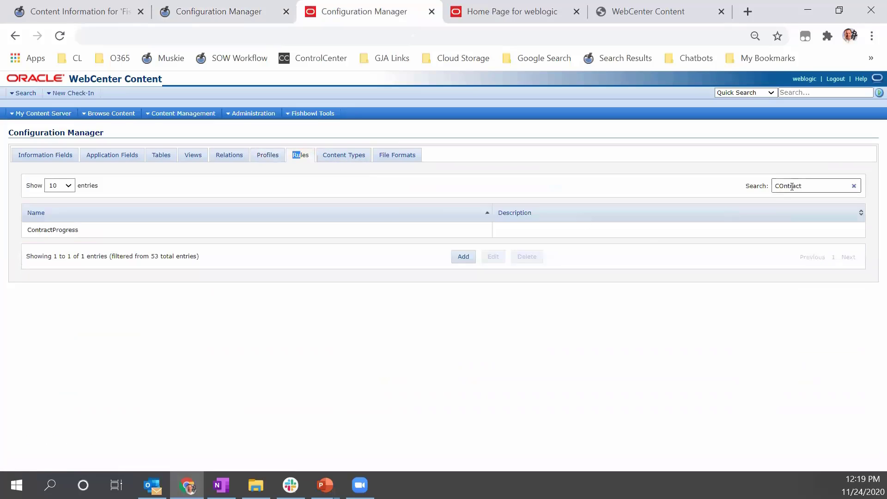
Step: Open the ContractProgress rule for editing, review its fields and general settings, and close it without changes
left_click(307, 233)
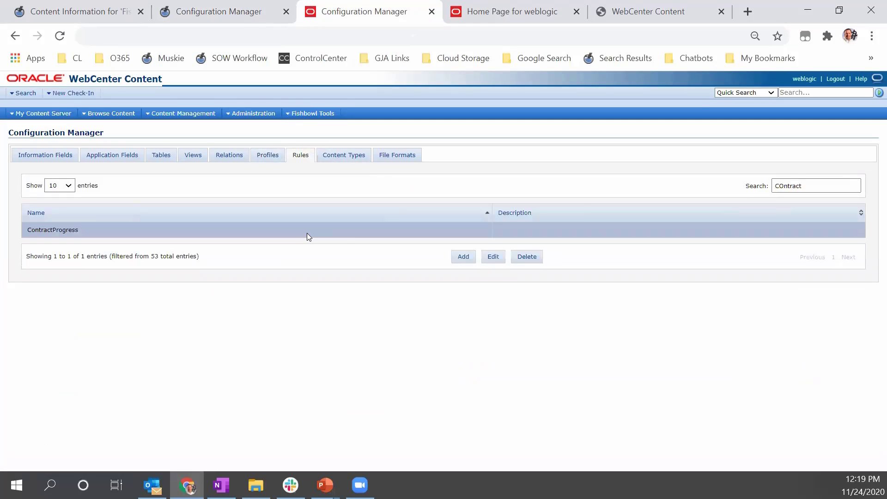
left_click(493, 260)
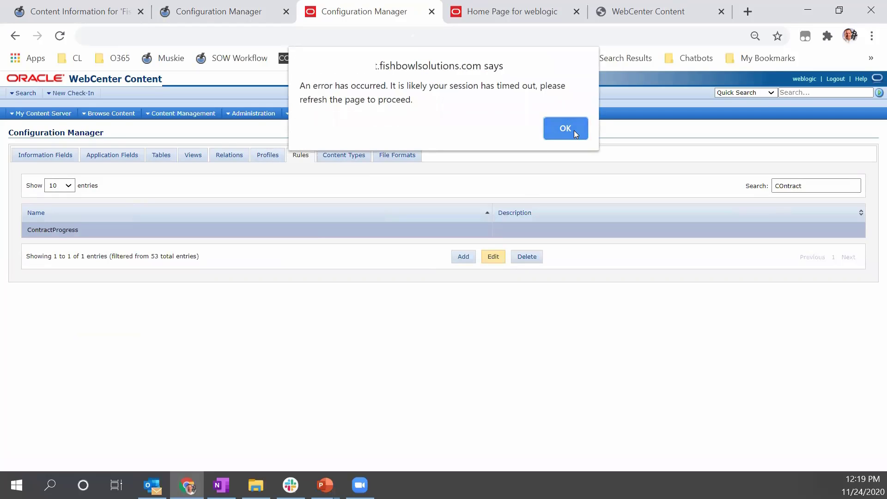
left_click(574, 130)
left_click(493, 257)
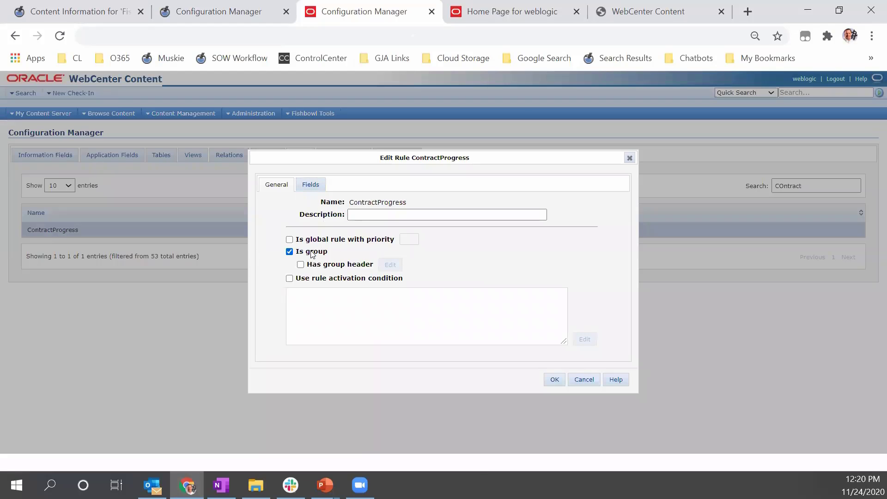
left_click(311, 185)
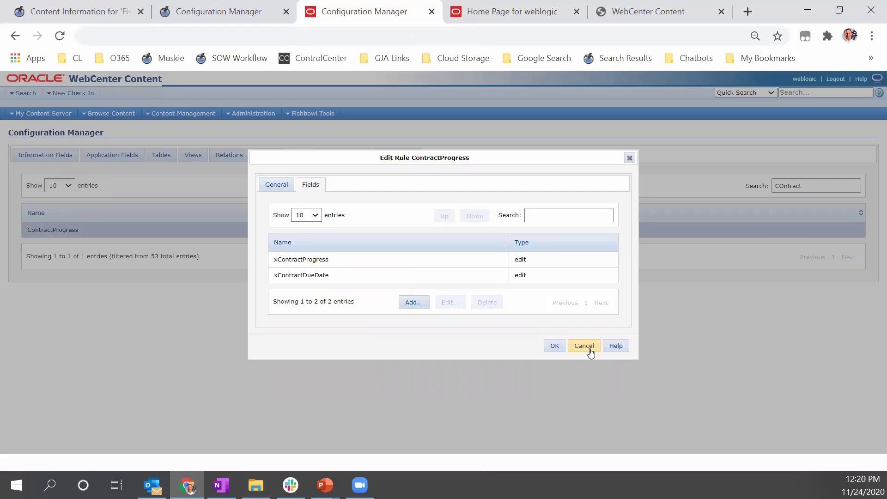
left_click(273, 185)
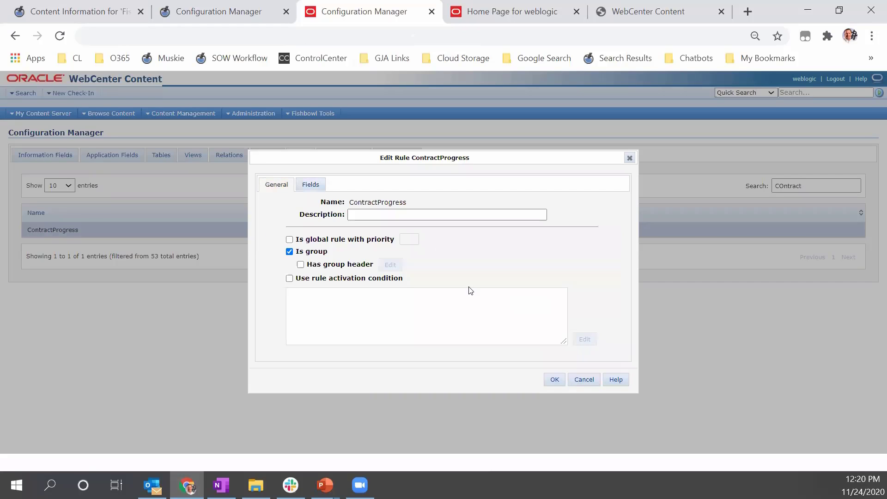
left_click(581, 379)
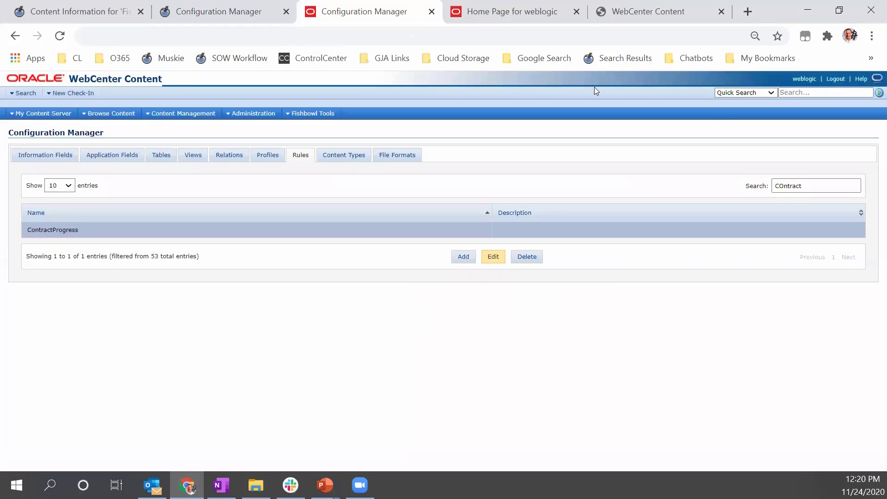
Step: Switch to the WebCenter Content home page and open a new check-in form for the Demo Profile
key("ctrl+Tab")
left_click(87, 93)
left_click(85, 126)
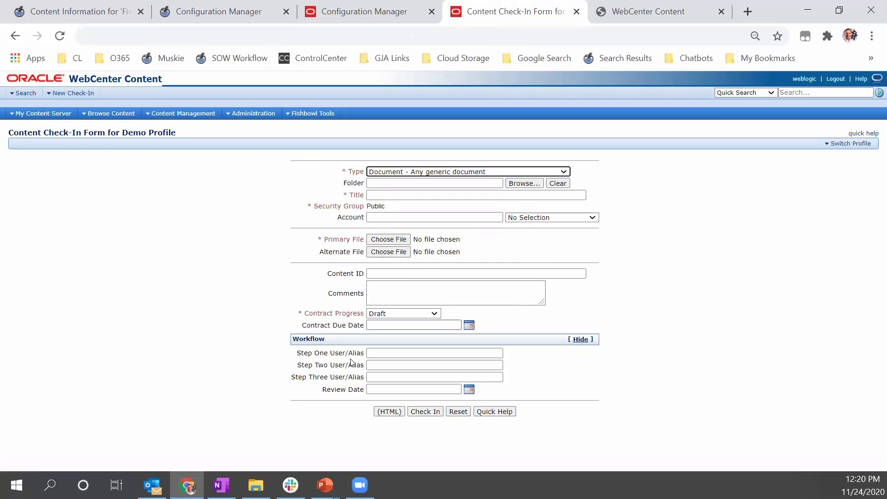
Step: Open the Corrective Action check-in form and the Demo Sample check-in form to compare their fields
left_click(82, 93)
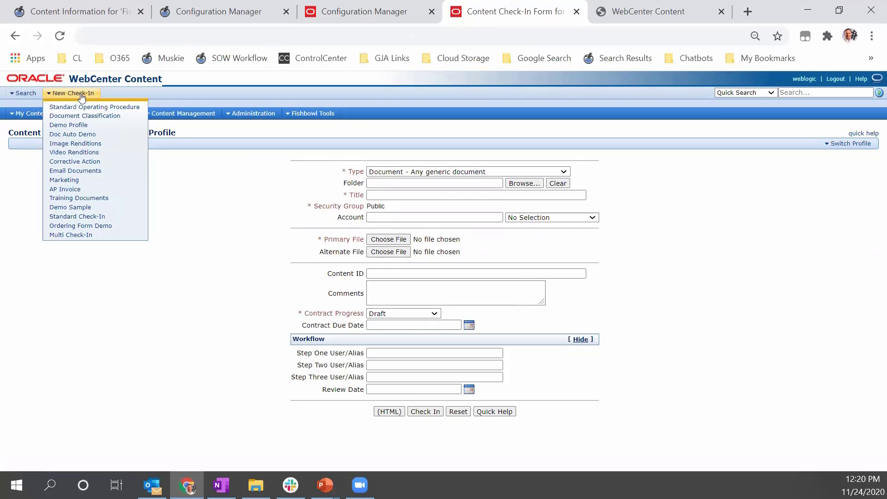
left_click(94, 161)
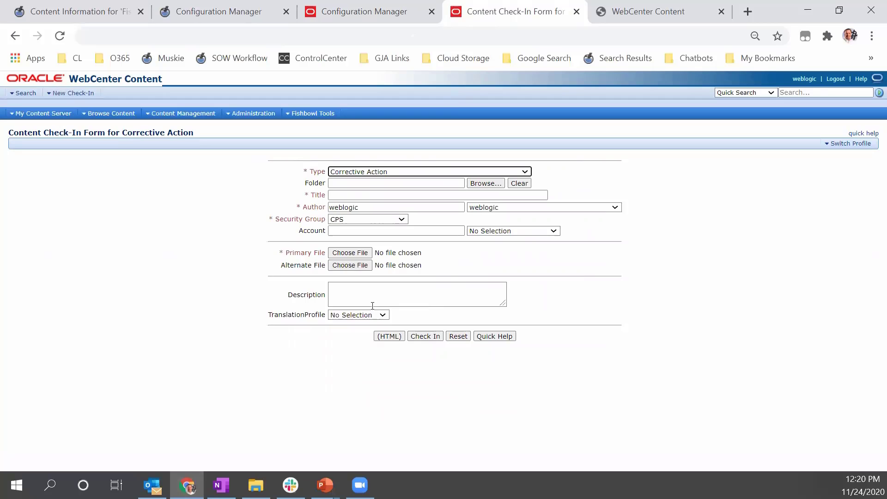
left_click(114, 114)
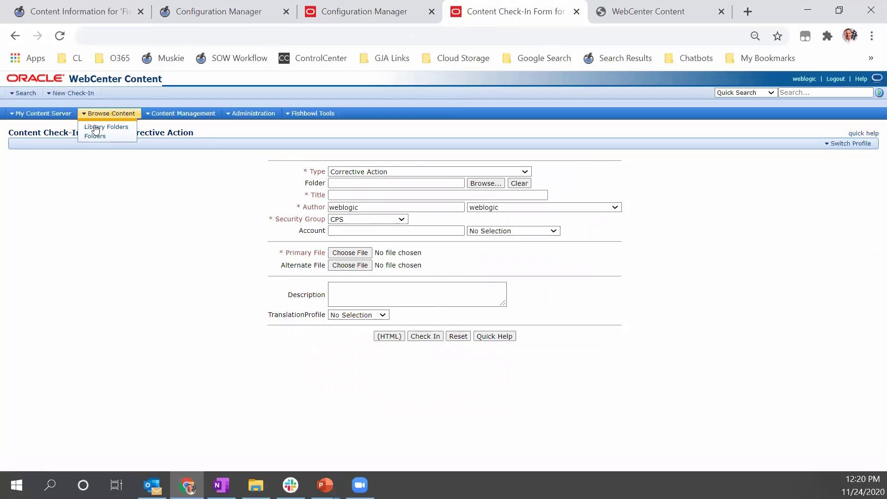
left_click(83, 94)
left_click(101, 207)
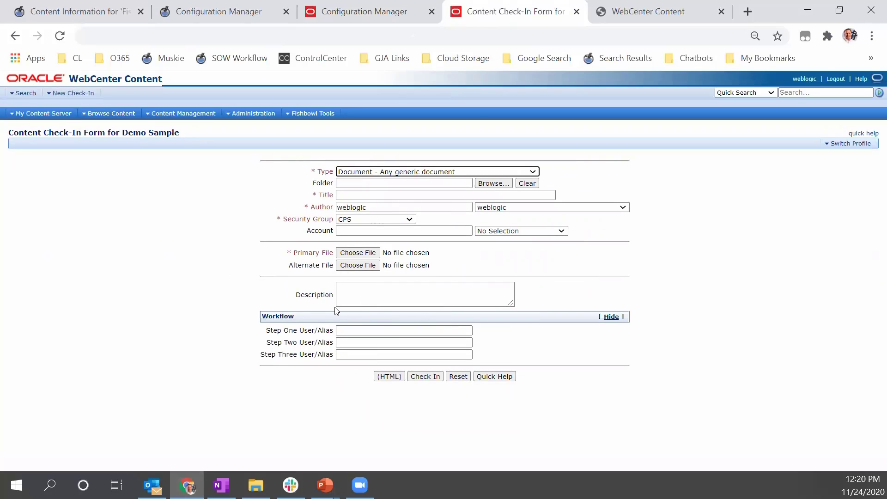
Step: Search the profiles in Configuration Manager for "Demo" and open the Demo-Sample profile for editing
left_click(376, 17)
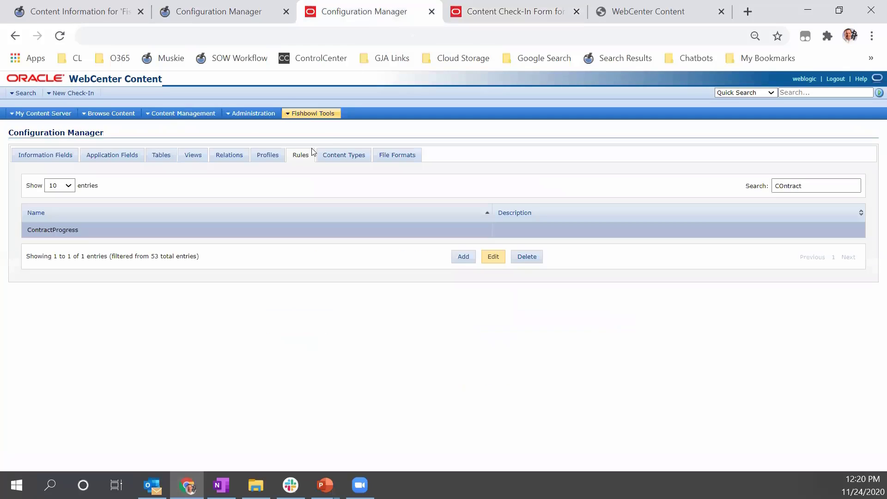
left_click(268, 154)
left_click(787, 228)
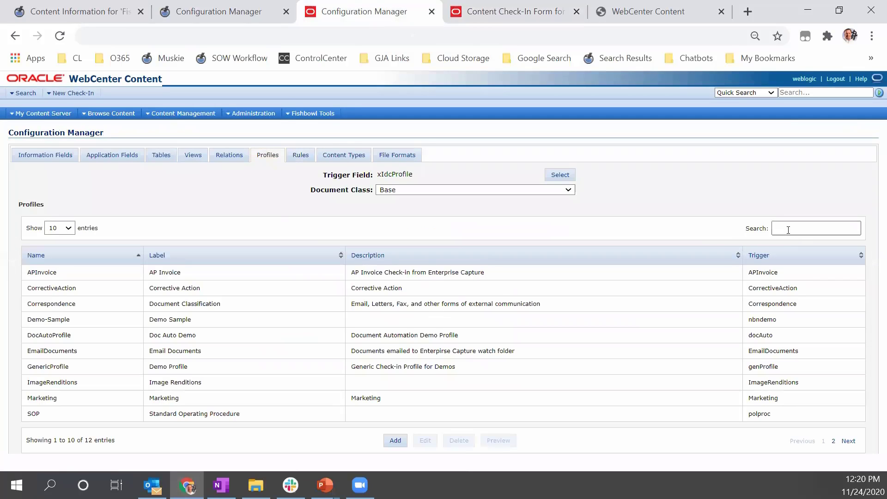
type("Demo")
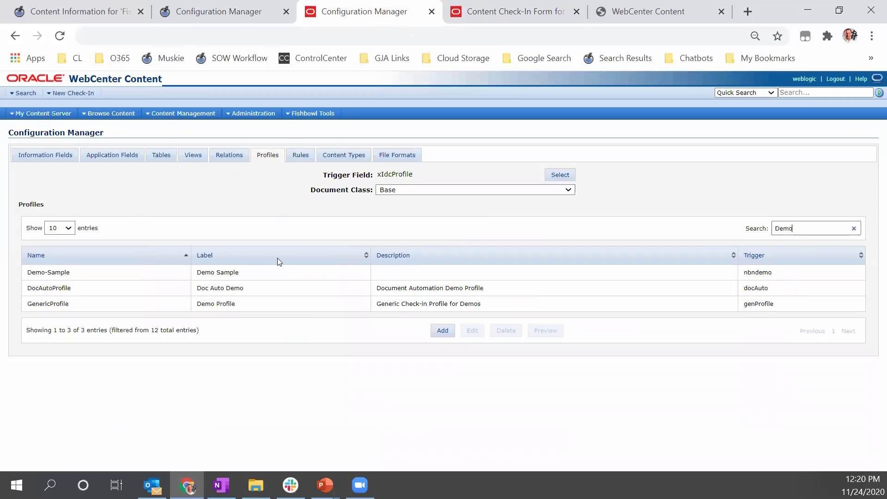
left_click(312, 274)
left_click(472, 331)
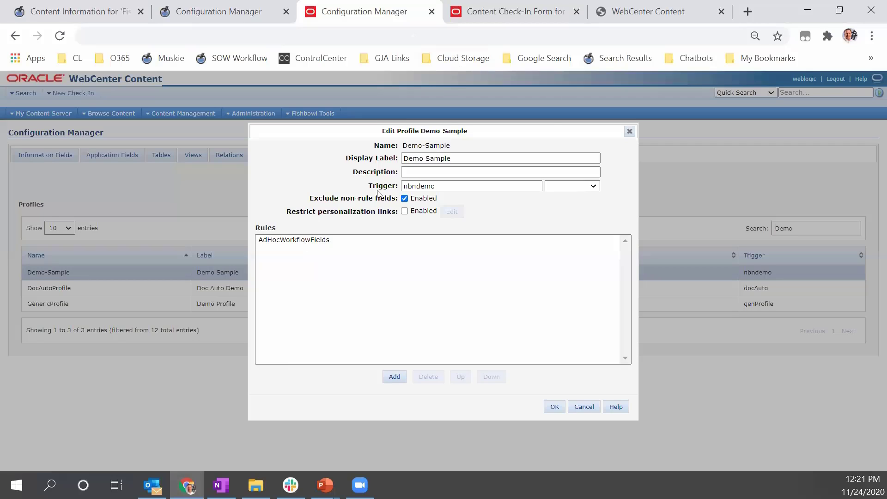
Step: Review the Demo Sample check-in form, and add the ContractProgress rule with Top priority to the Demo-Sample profile
left_click(494, 14)
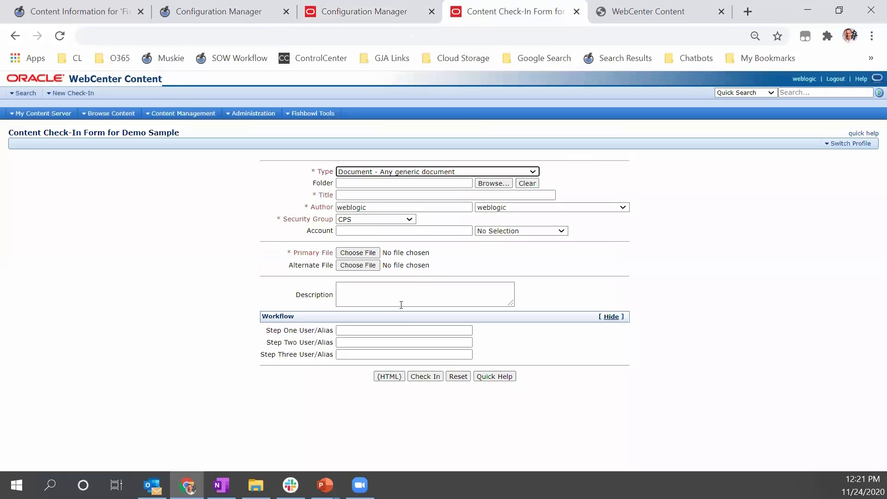
left_click(395, 377)
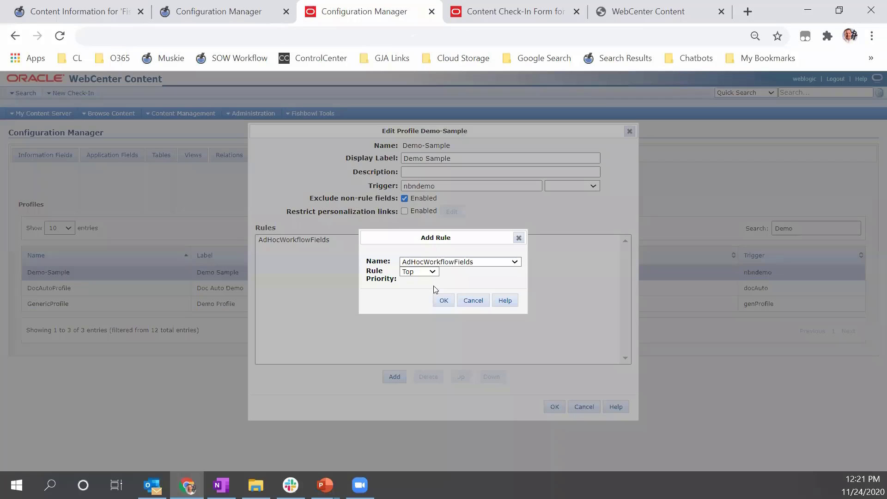
left_click(460, 262)
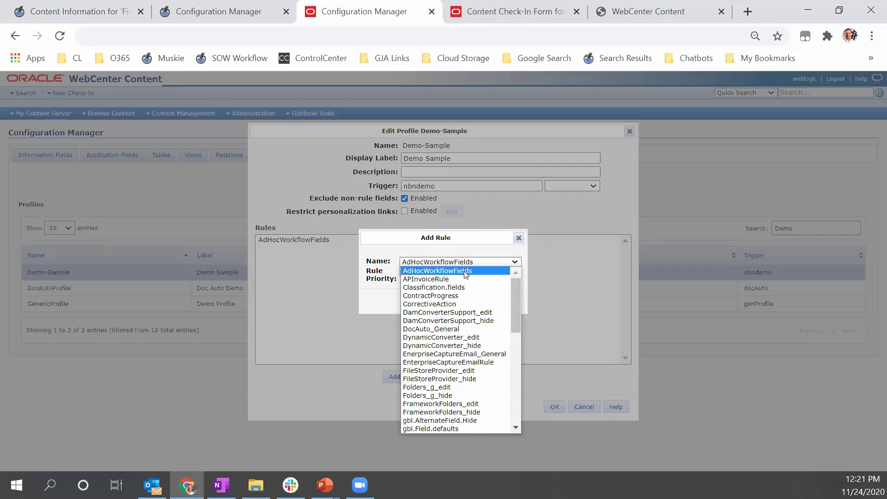
left_click(467, 296)
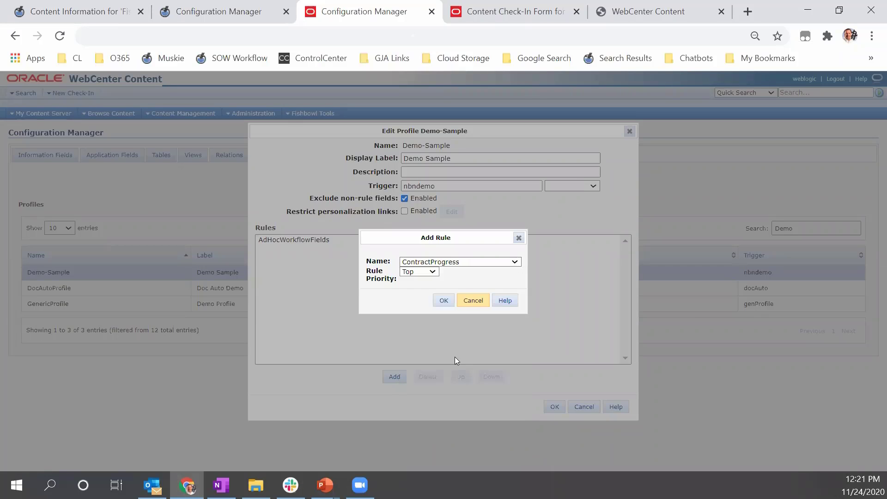
left_click(444, 300)
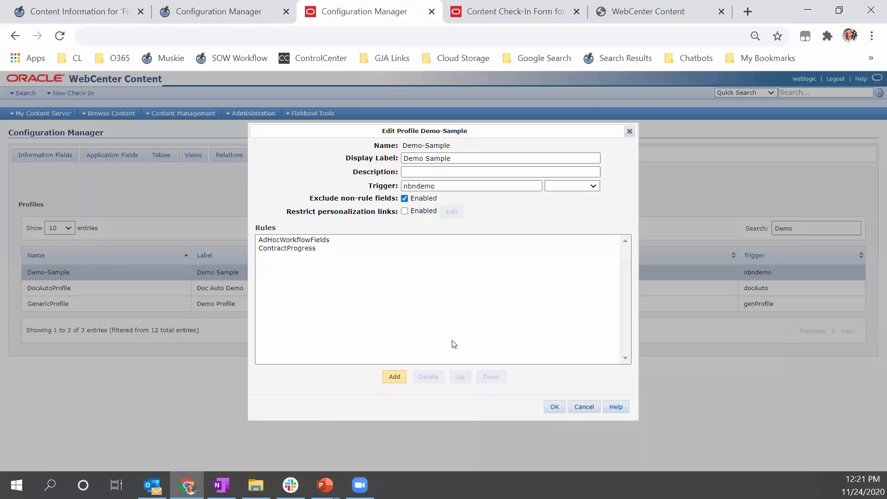
Step: Move the ContractProgress rule above AdHocWorkflowFields in the Demo-Sample profile and save the profile
left_click(292, 249)
left_click(461, 376)
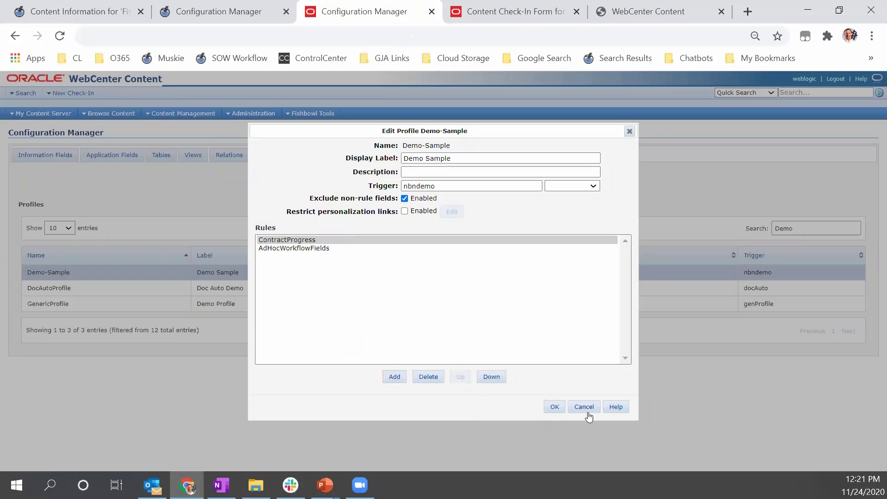
left_click(553, 408)
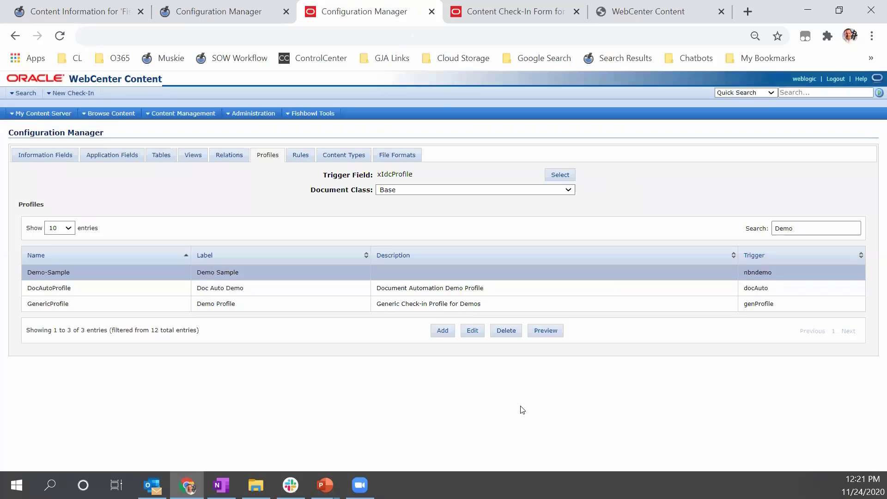
Step: Open new check-in forms for Demo Sample and Demo Profile to compare their contract fields
left_click(469, 13)
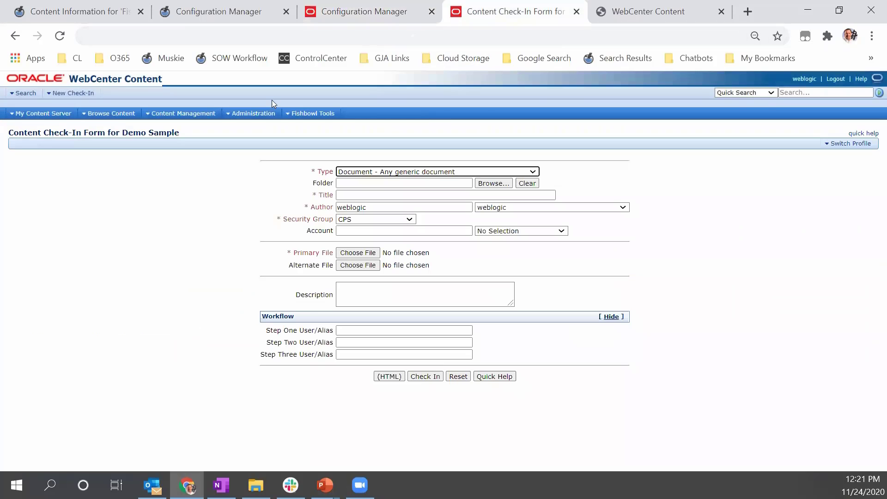
left_click(74, 93)
left_click(71, 207)
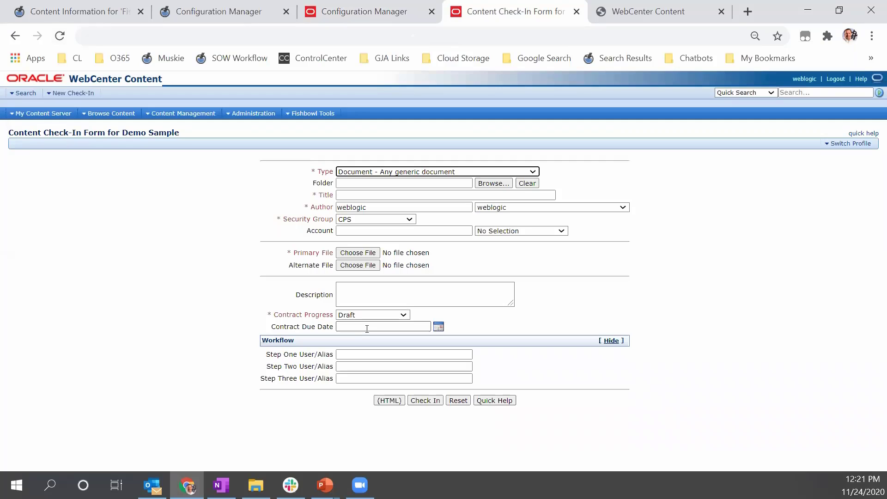
left_click(71, 93)
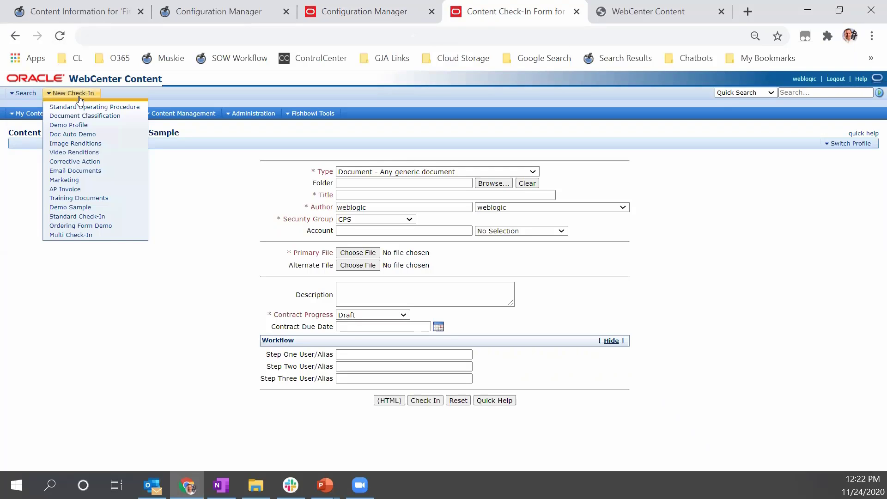
left_click(87, 129)
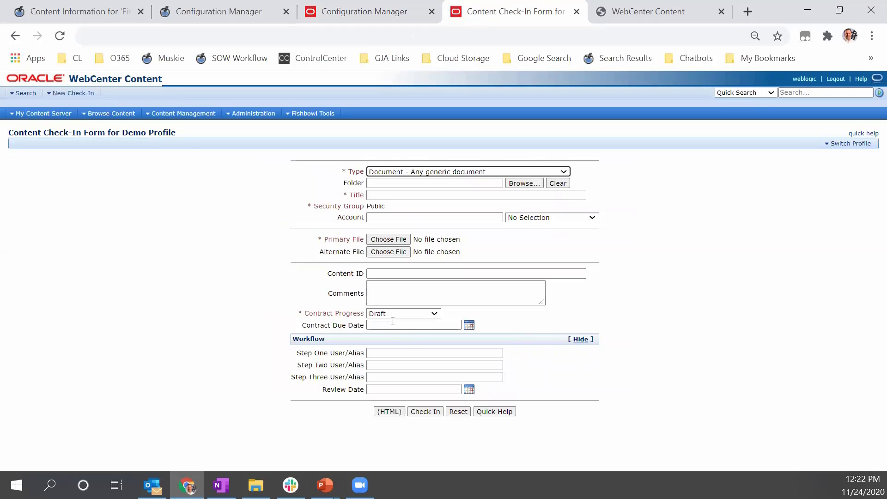
left_click(86, 95)
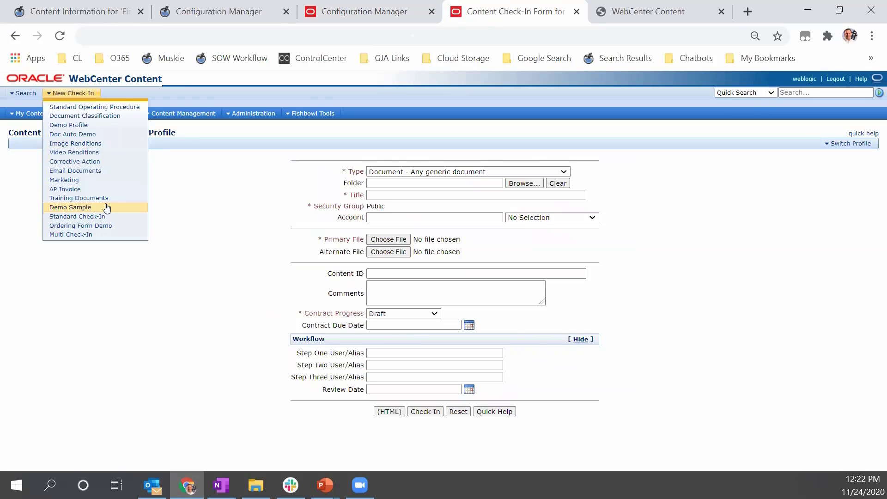
Step: Edit the ContractProgress rule in Configuration Manager to enable the group header "Contract Progress"
left_click(383, 10)
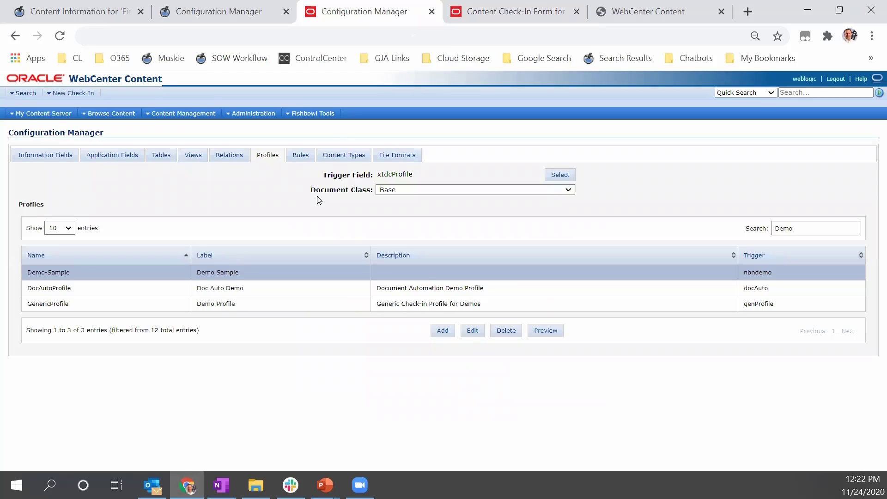
left_click(301, 153)
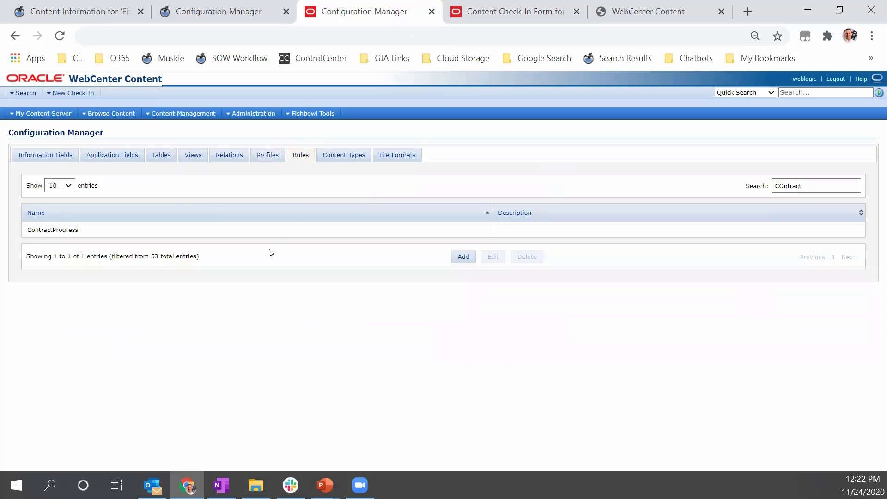
left_click(277, 230)
left_click(492, 258)
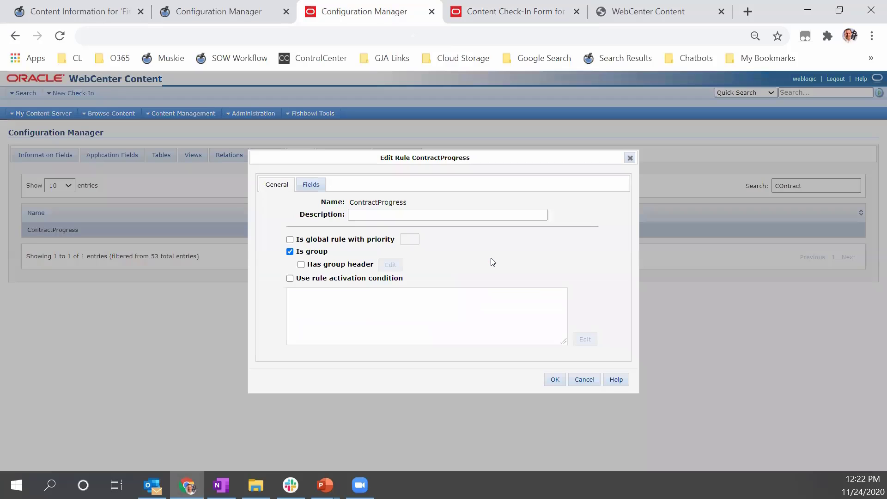
left_click(301, 264)
left_click(391, 266)
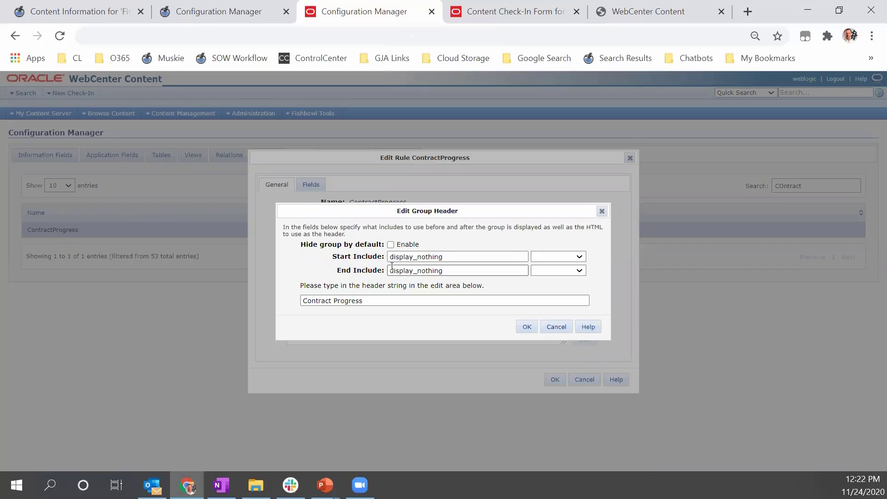
left_click(526, 328)
Step: Reload the Demo Profile check-in form and open a new one to check the contract field grouping
left_click(491, 13)
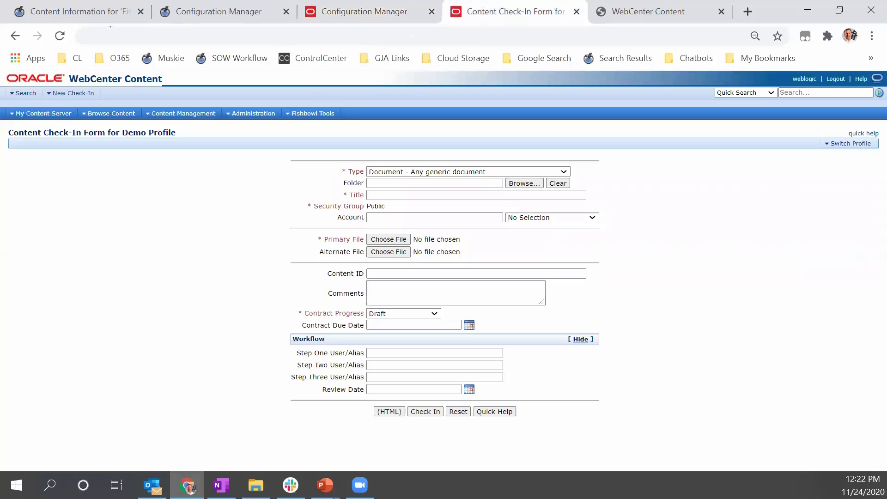
left_click(60, 36)
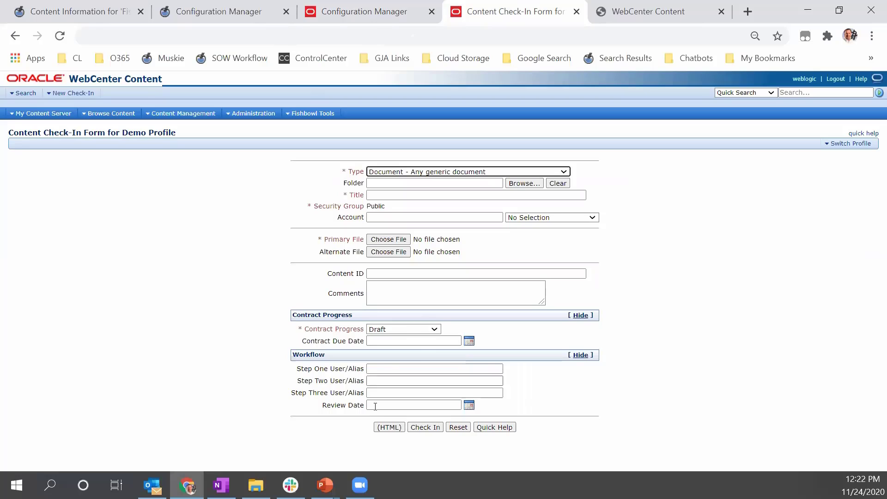
left_click(74, 93)
left_click(68, 125)
Step: Collapse the Contract Progress and Workflow groups on the Demo Profile check-in form, and expand both again
left_click(581, 315)
left_click(577, 331)
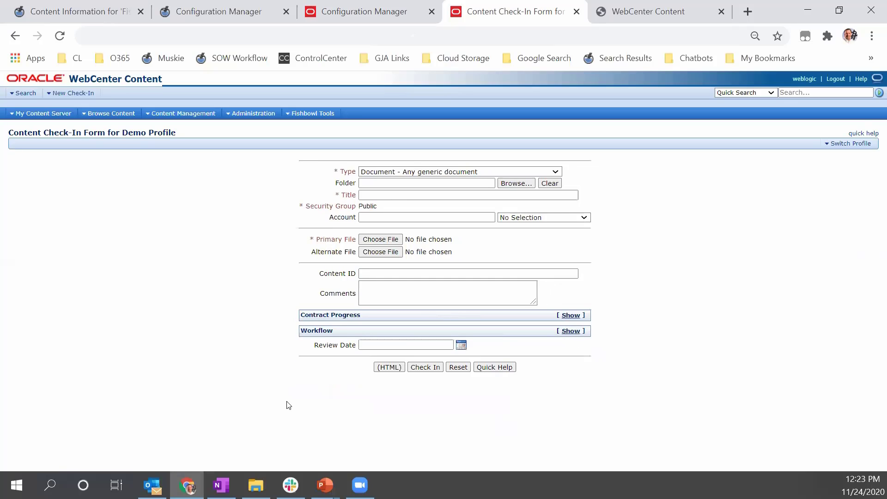
left_click(571, 331)
left_click(579, 316)
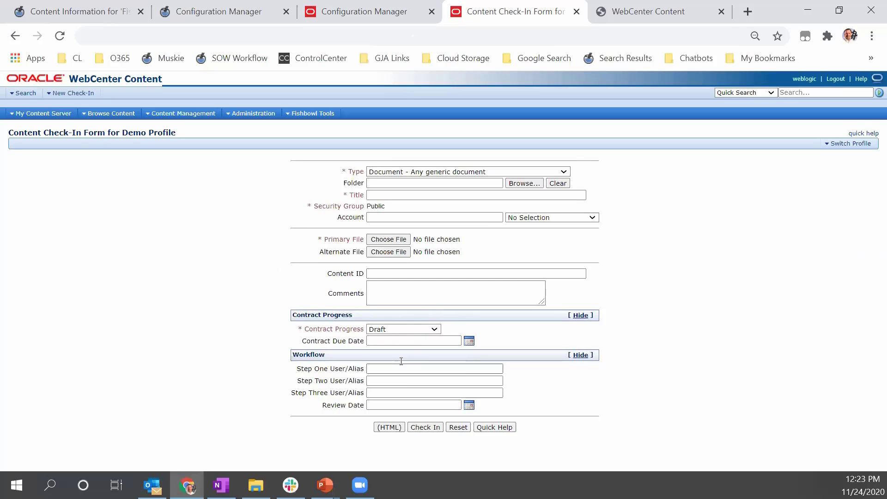
Step: Revisit the ContractProgress rule in the rules list, and open new check-in forms for Demo Profile and Corrective Action
left_click(407, 14)
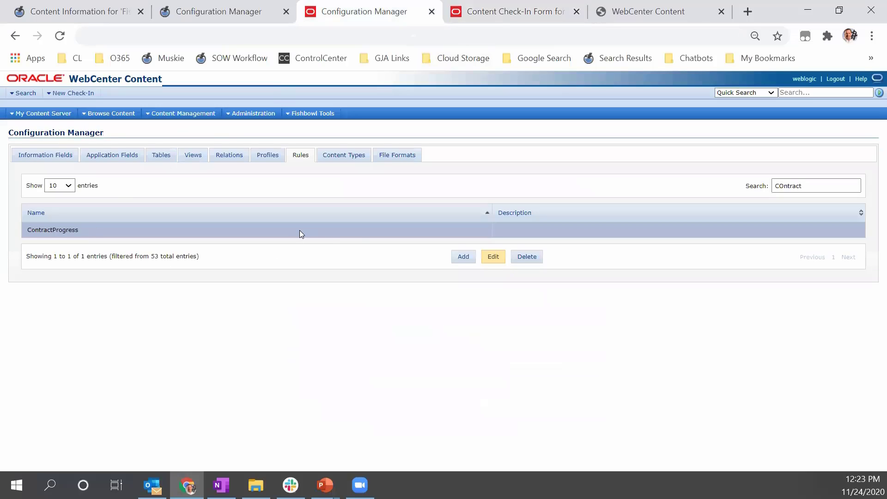
left_click(354, 228)
left_click(355, 228)
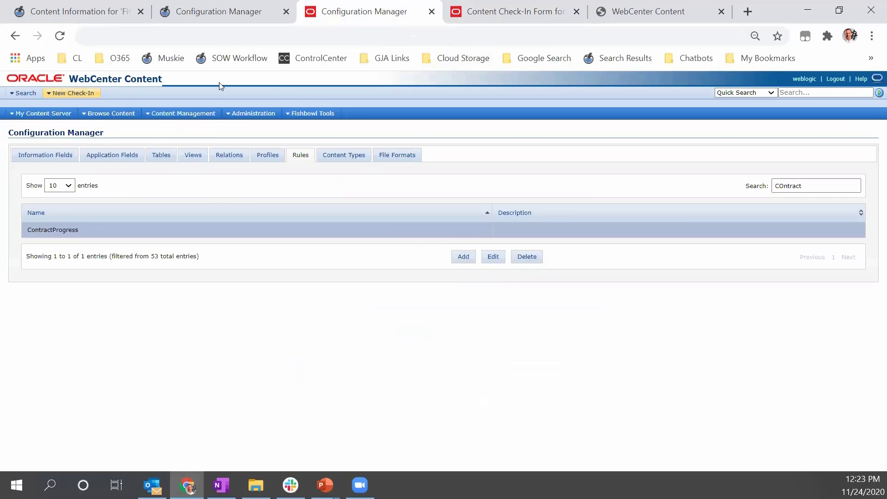
left_click(462, 17)
left_click(81, 94)
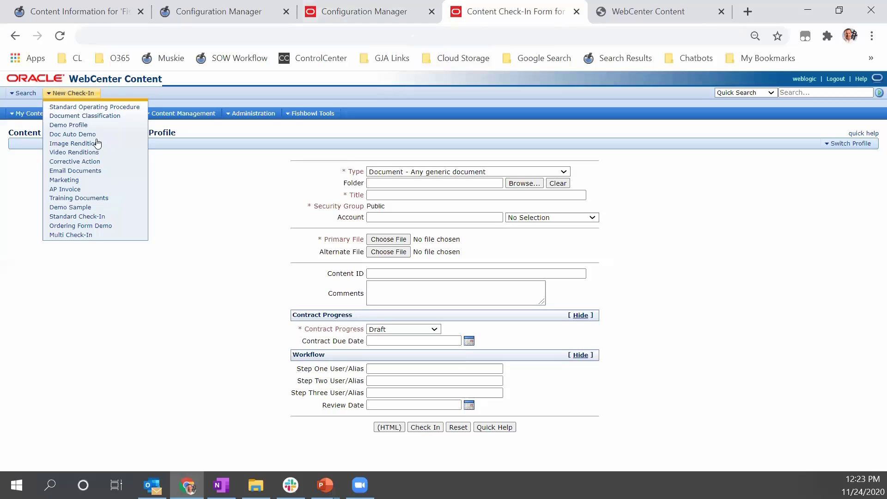
left_click(69, 125)
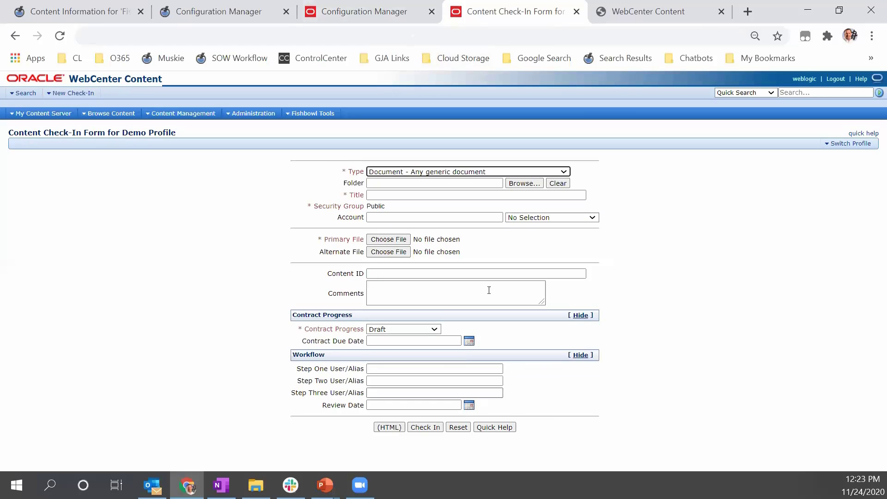
left_click(73, 94)
left_click(74, 162)
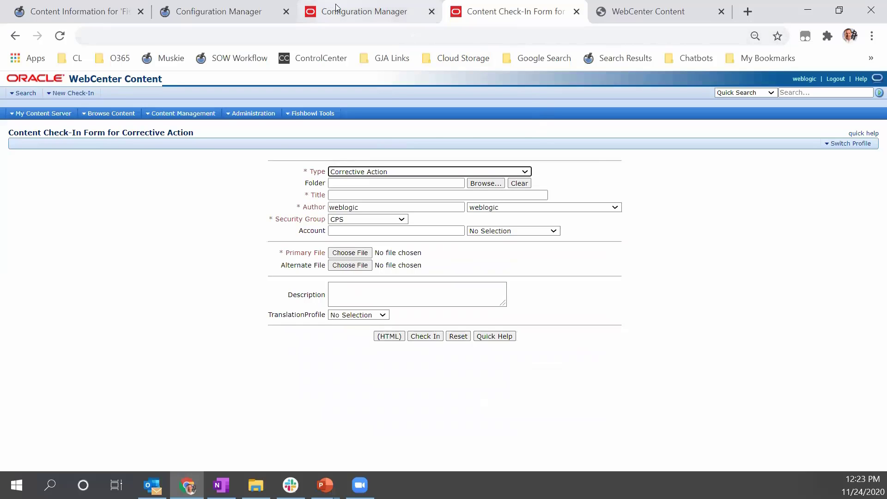
Step: Search the rules in Configuration Manager for "Correct" and open the CorrectiveAction rule for editing
left_click(359, 12)
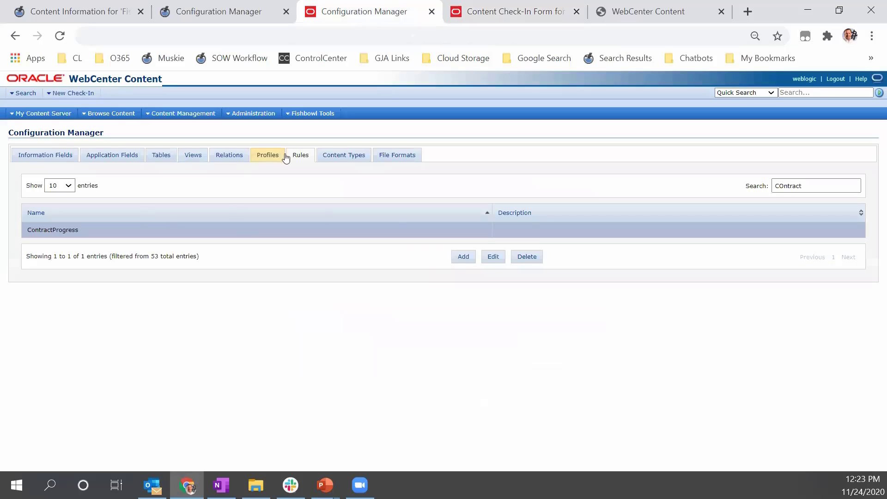
left_click(791, 187)
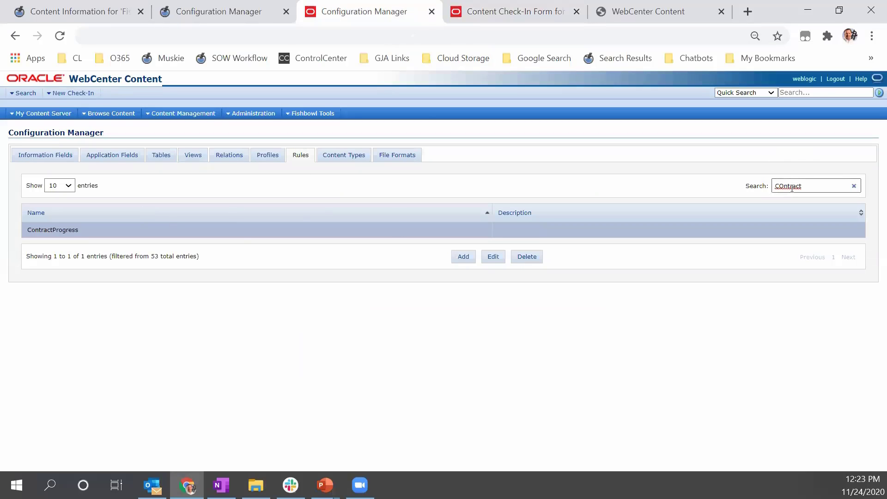
key("BackSpace")
key("BackSpace")
key("BackSpace")
key("BackSpace")
key("BackSpace")
key("BackSpace")
key("BackSpace")
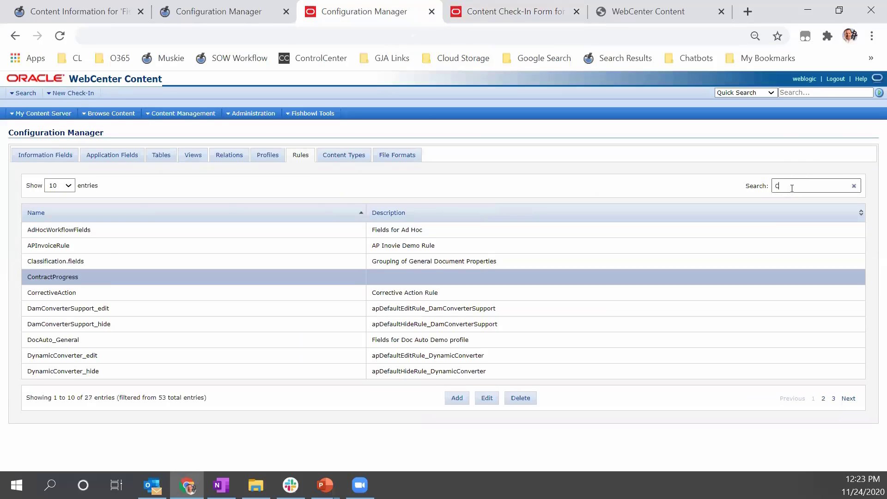
type("ore")
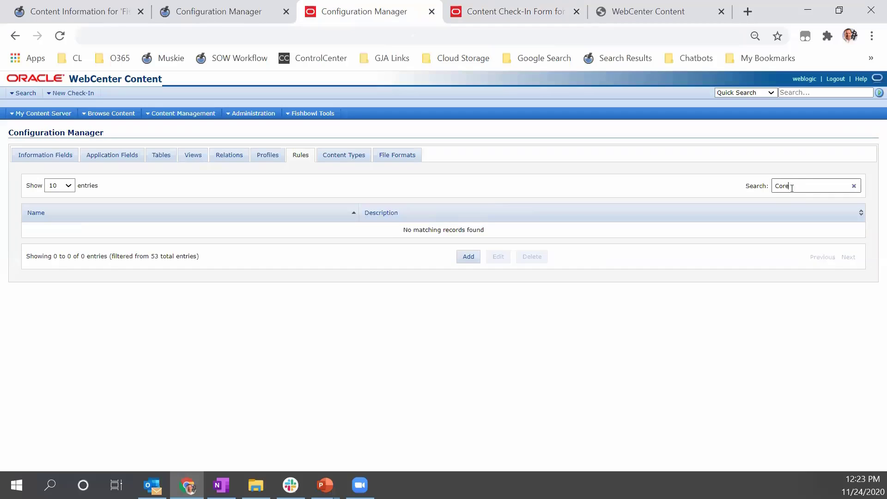
key("BackSpace")
type("rect")
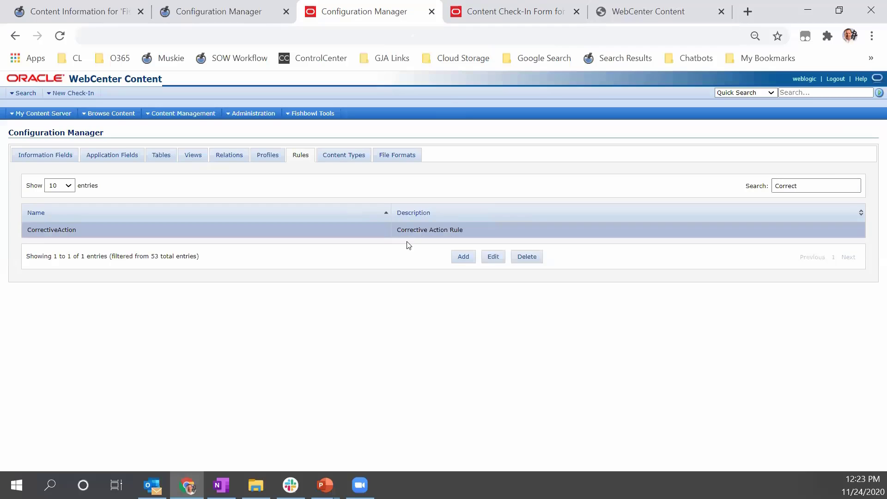
left_click(398, 232)
left_click(493, 258)
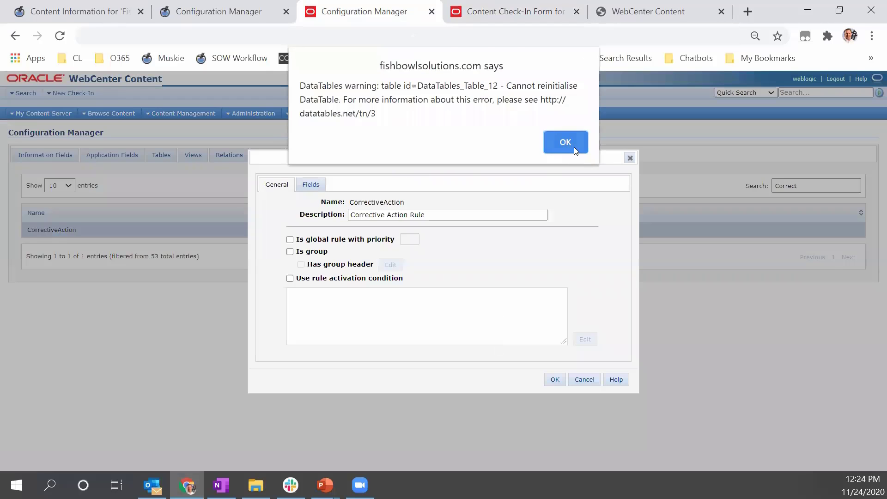
Step: Dismiss the warning, examine the dDocType entry among the CorrectiveAction rule's fields, and close the rule without changes
left_click(573, 141)
left_click(311, 185)
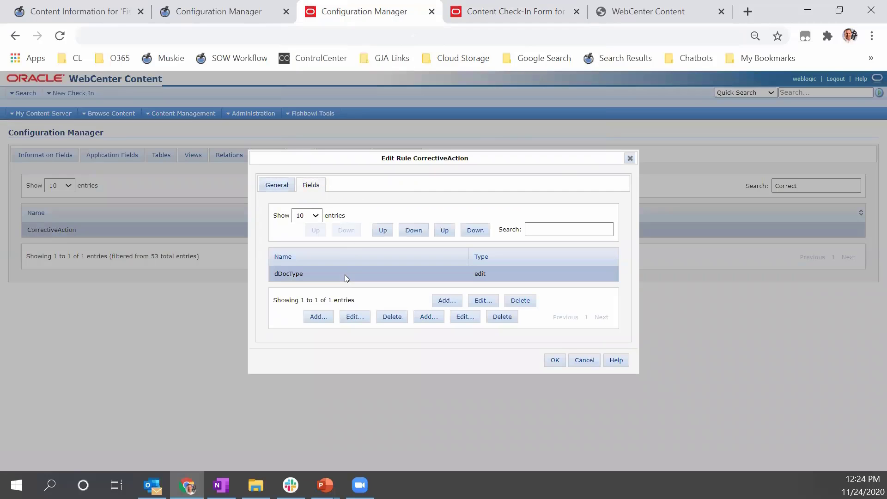
left_click(344, 274)
left_click(584, 361)
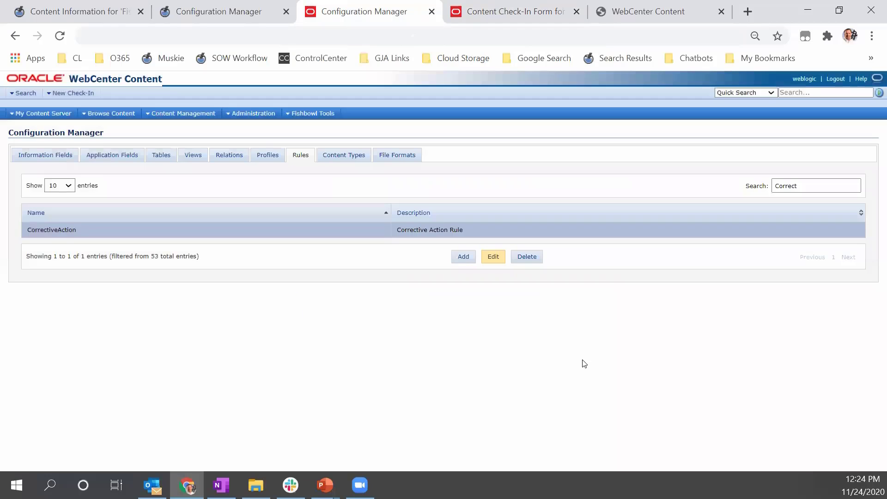
Step: Search the profiles for "Correct" and open the CorrectiveAction profile for editing
left_click(274, 165)
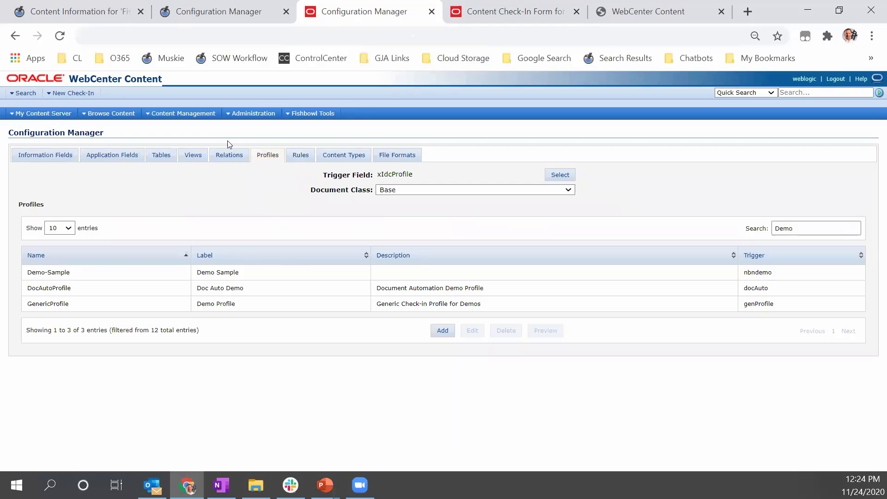
double_click(819, 224)
type("Coorect")
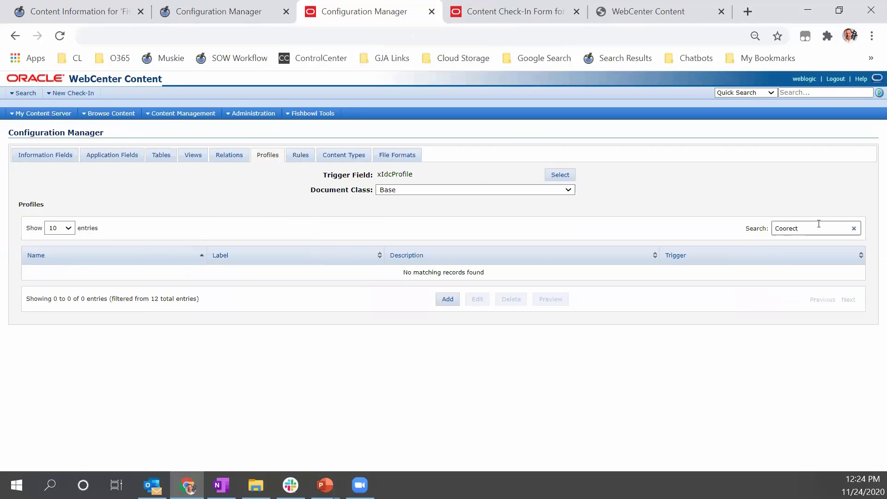
key("BackSpace")
key("BackSpace")
key("BackSpace")
type("reec")
left_click_drag(826, 230, 766, 223)
type("Correct")
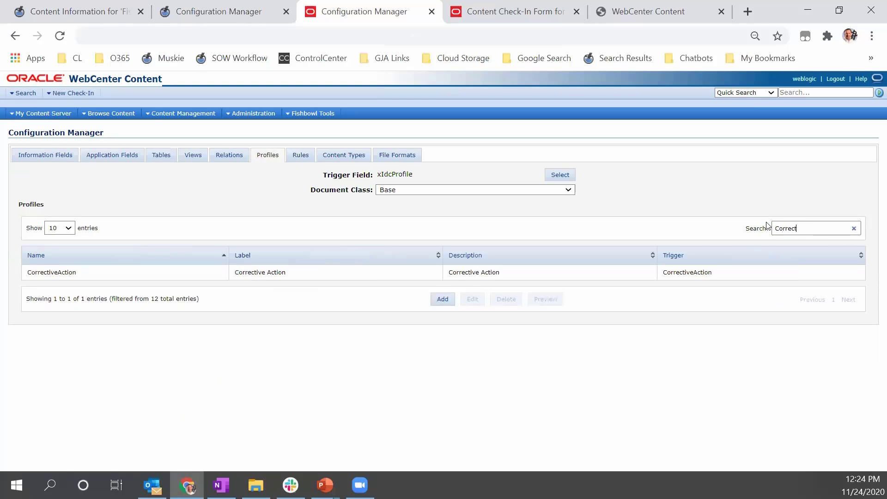
left_click(440, 275)
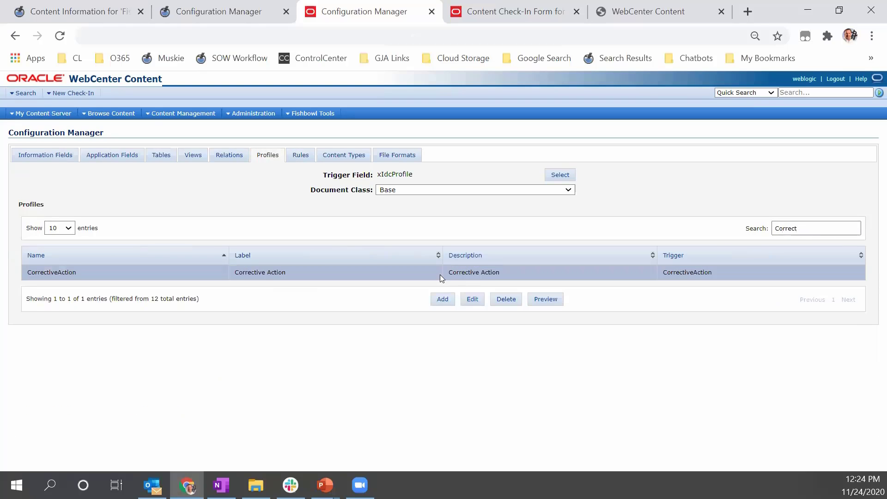
left_click(473, 299)
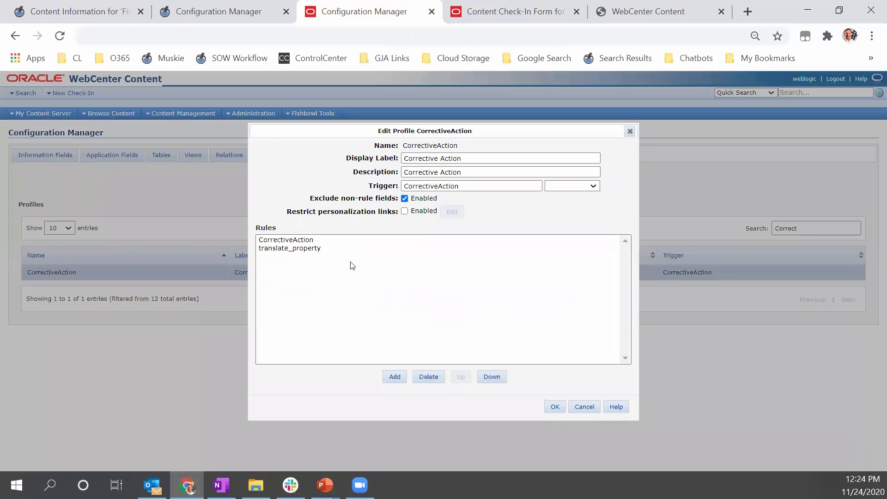
Step: Disable the exclusion of non-rule fields for the CorrectiveAction profile and save it
left_click(312, 242)
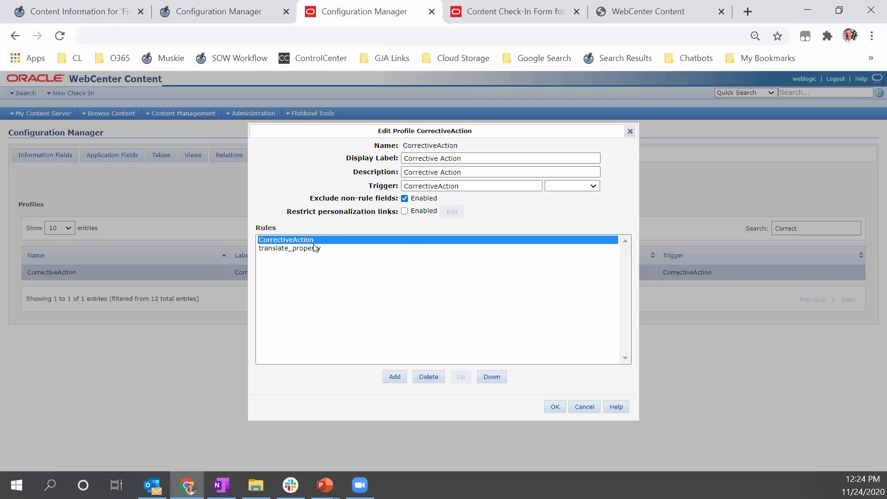
left_click(405, 199)
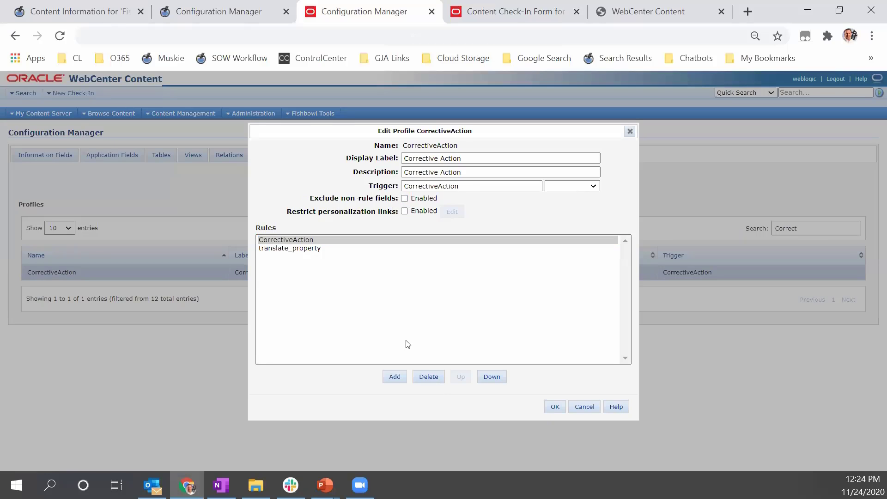
left_click(555, 407)
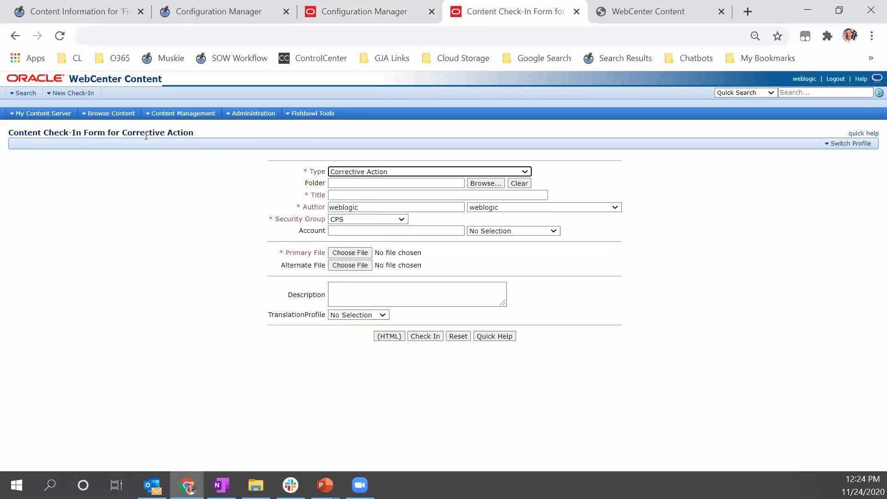
Step: Reload the Corrective Action check-in form and examine its full list of fields
left_click(57, 32)
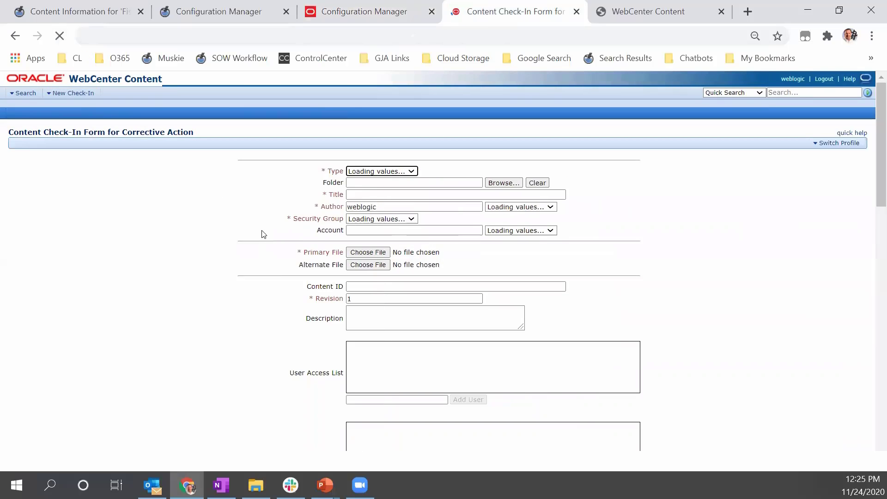
scroll(262, 232, "down", 6)
scroll(261, 234, "down", 7)
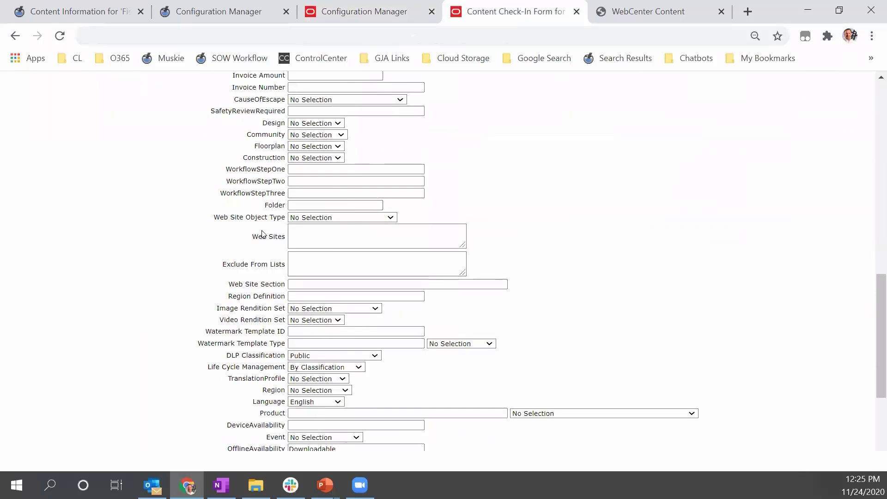
scroll(261, 232, "down", 4)
scroll(228, 260, "up", 7)
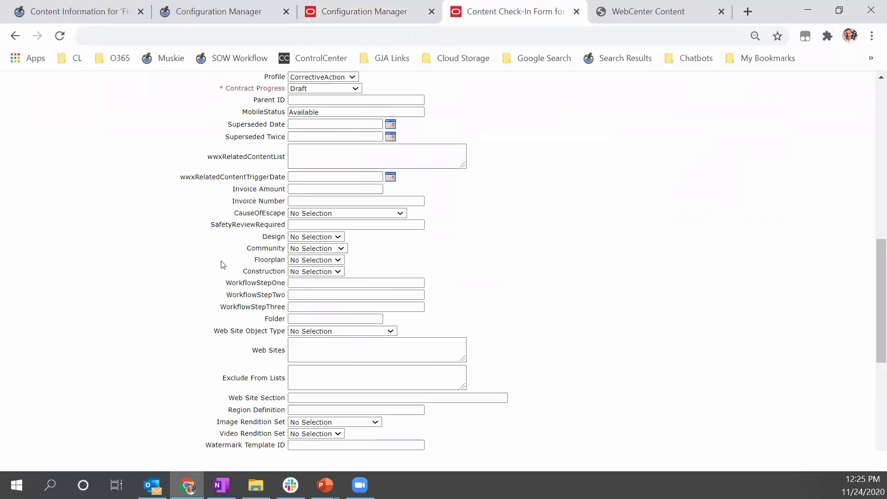
scroll(223, 265, "up", 10)
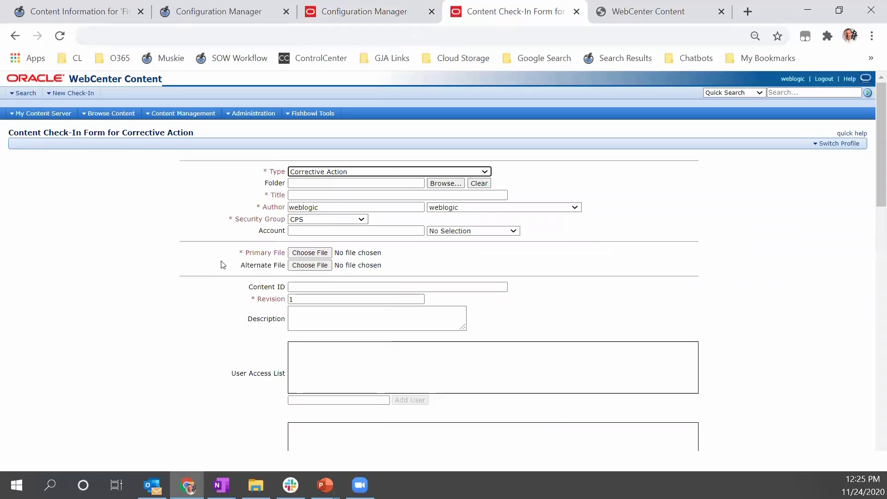
Step: Reopen the CorrectiveAction profile in Configuration Manager and enable the exclusion of non-rule fields
left_click(369, 13)
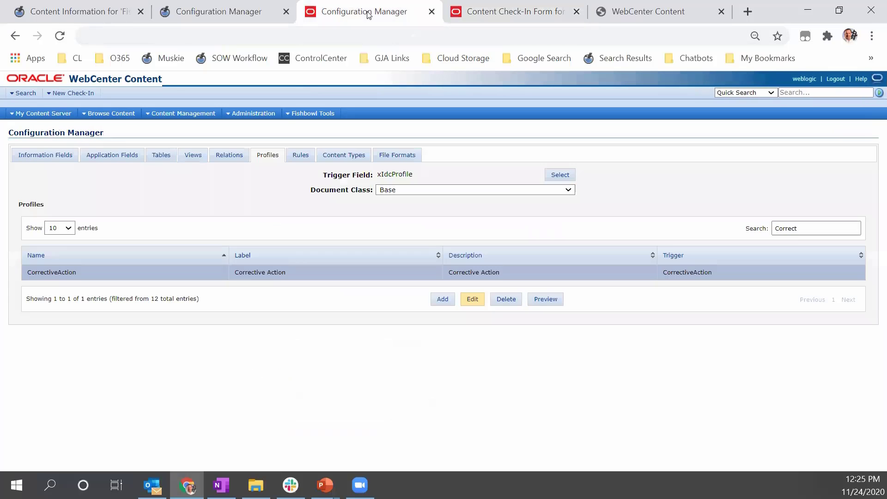
left_click(473, 299)
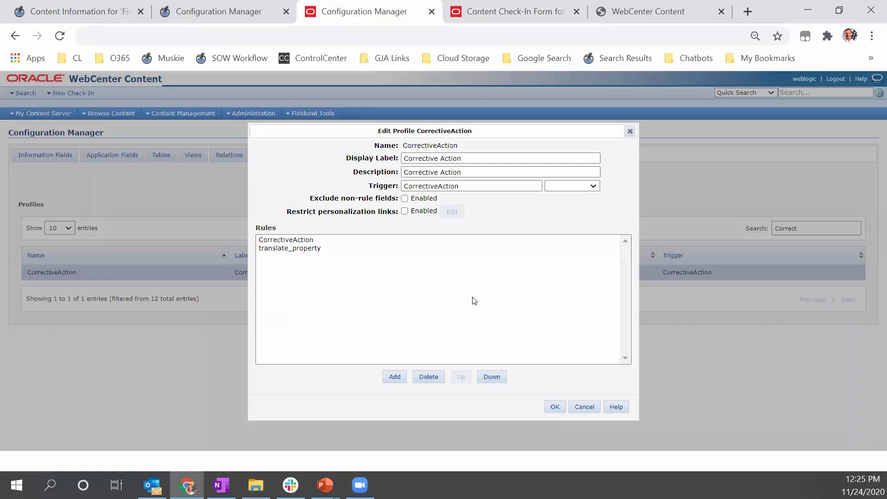
left_click(406, 201)
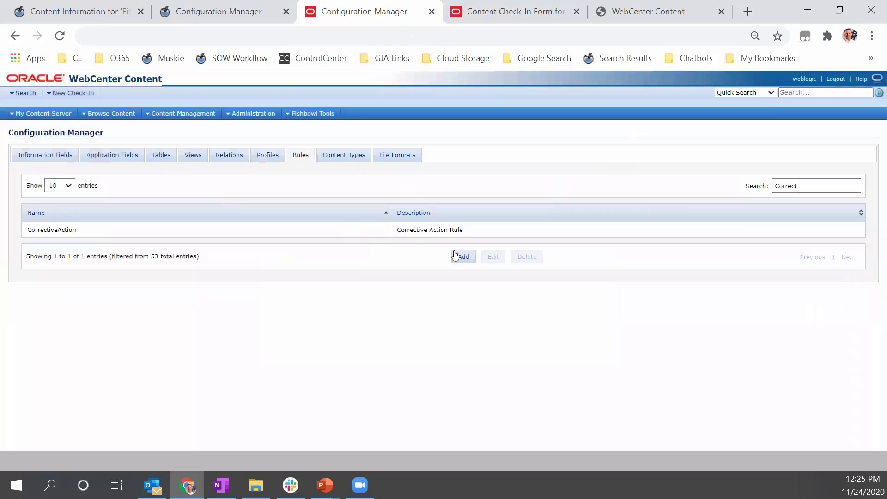
Step: Examine the default value script of the dDocType field in the CorrectiveAction rule, and close the rule without changes
left_click(496, 257)
left_click(312, 185)
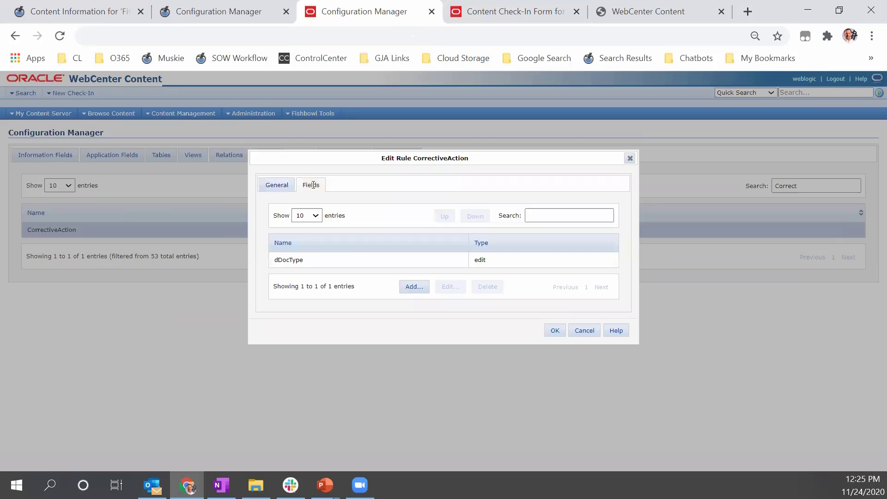
left_click(370, 260)
left_click(450, 287)
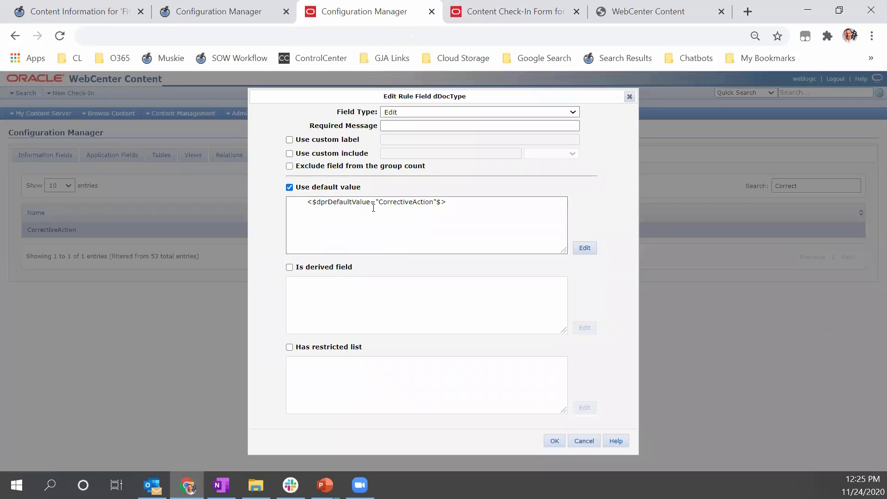
double_click(406, 203)
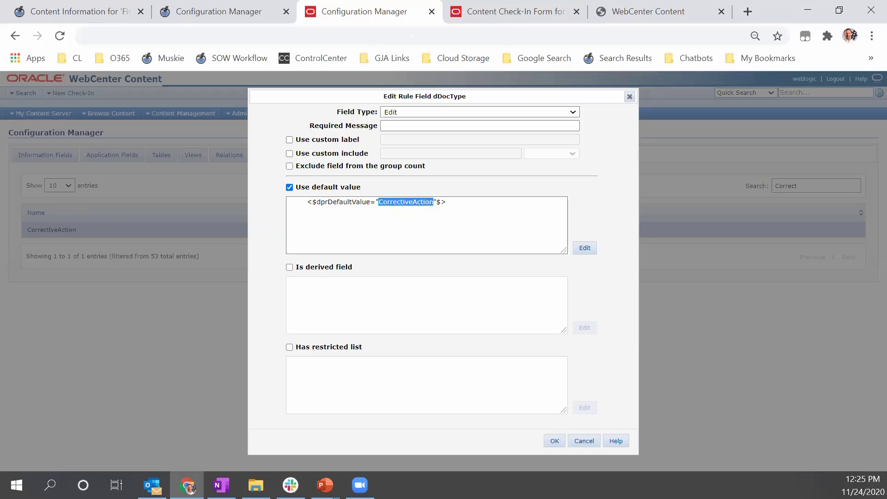
left_click(629, 97)
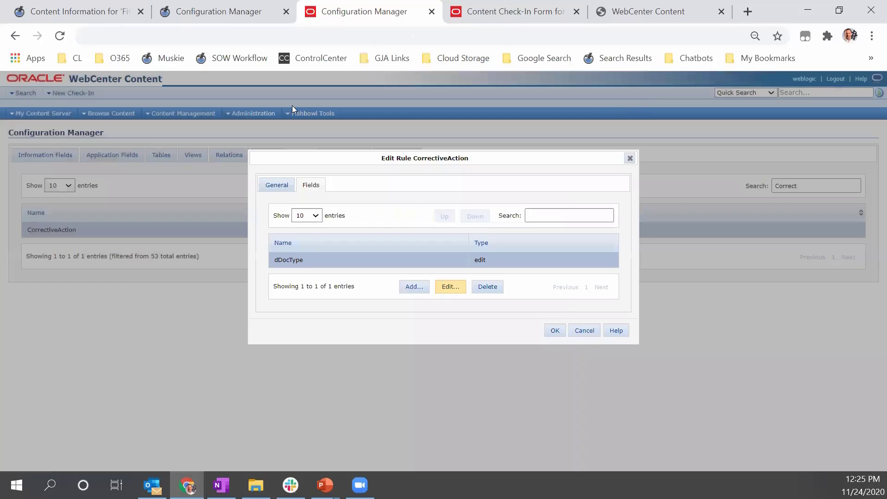
left_click(629, 159)
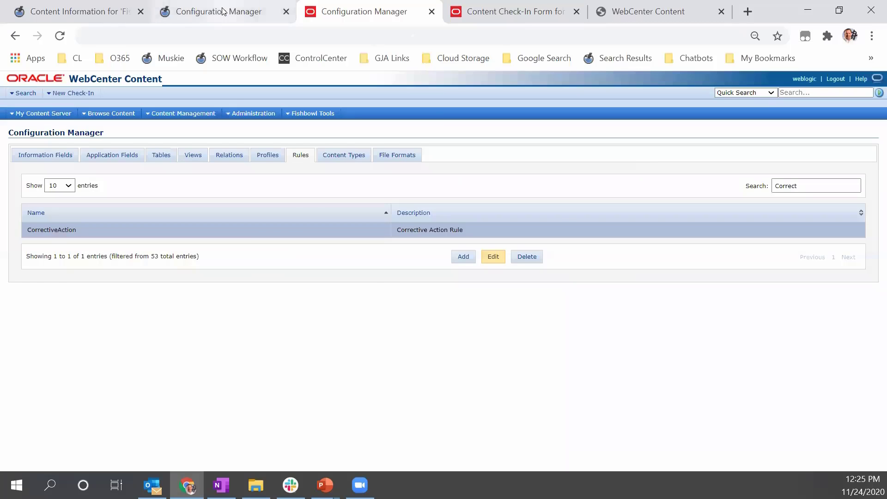
Step: Switch to The Muskie's Configuration Manager, search its profiles for "standard" and open the Standard_Work profile for editing
left_click(222, 11)
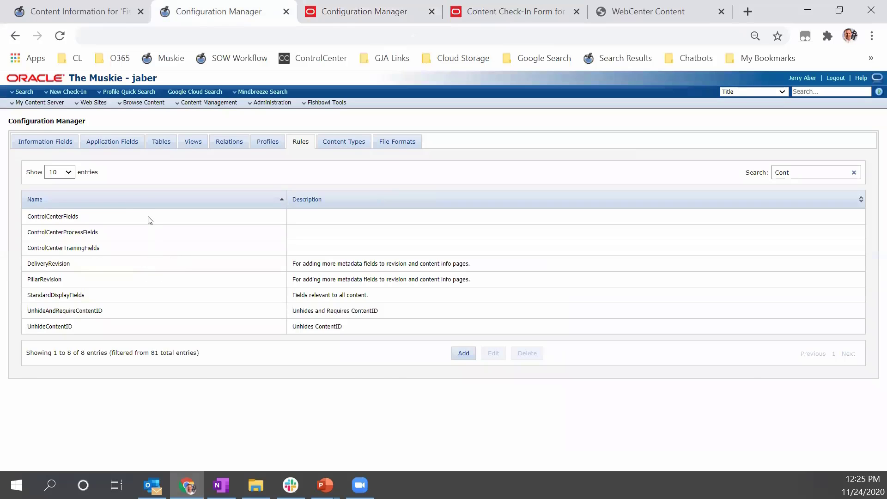
left_click(268, 141)
left_click(812, 220)
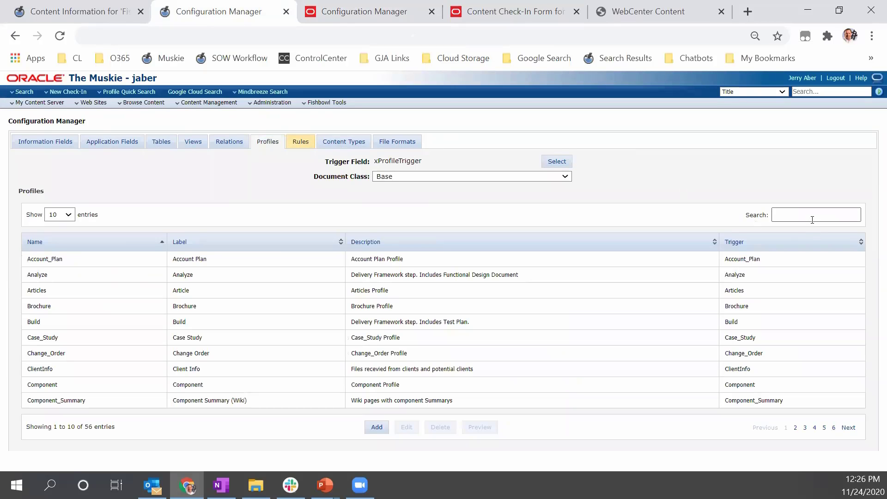
type("standr")
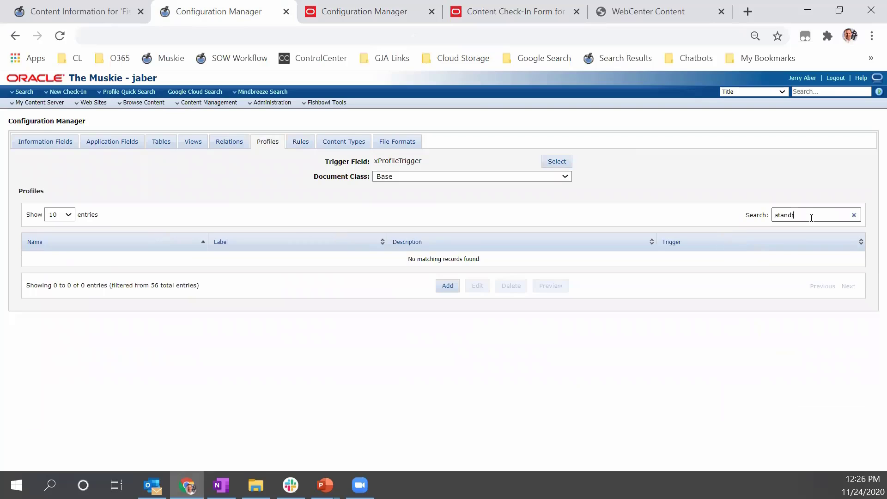
key("BackSpace")
key("BackSpace")
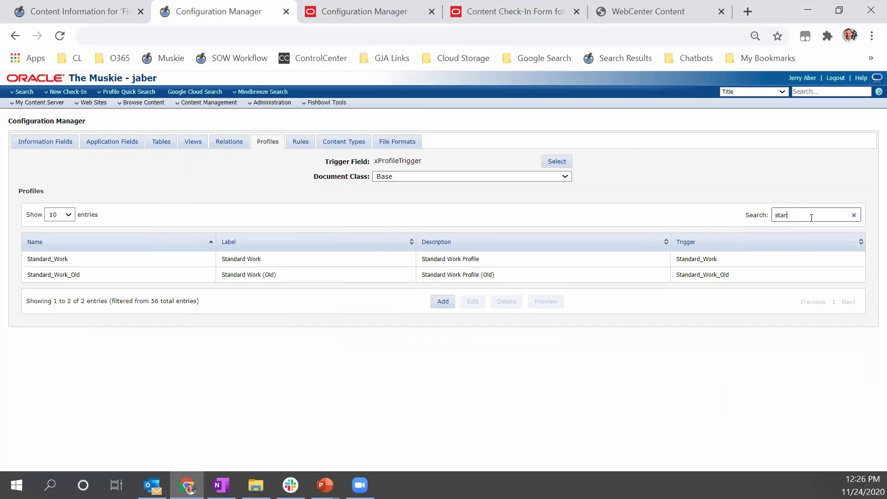
type("dard")
left_click(297, 265)
left_click(474, 303)
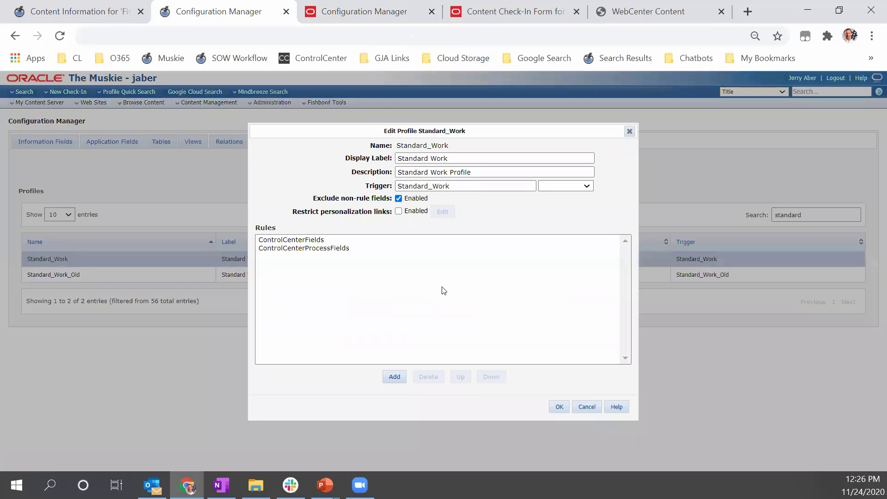
Step: Review the ControlCenterFields and ControlCenterProcessFields rules in the Standard_Work profile, and close it without changes
left_click(301, 241)
left_click(329, 248)
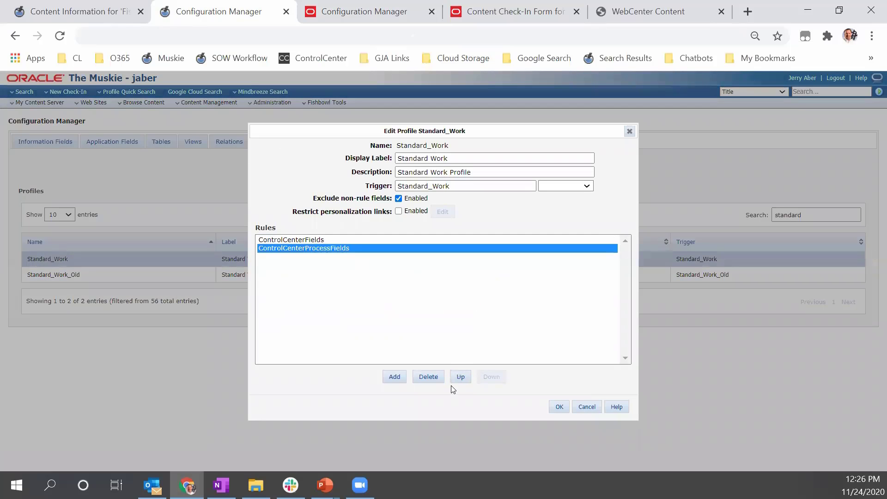
left_click(586, 407)
Step: Open the Standard_WorkFields rule from the rules list and show its fields
left_click(300, 141)
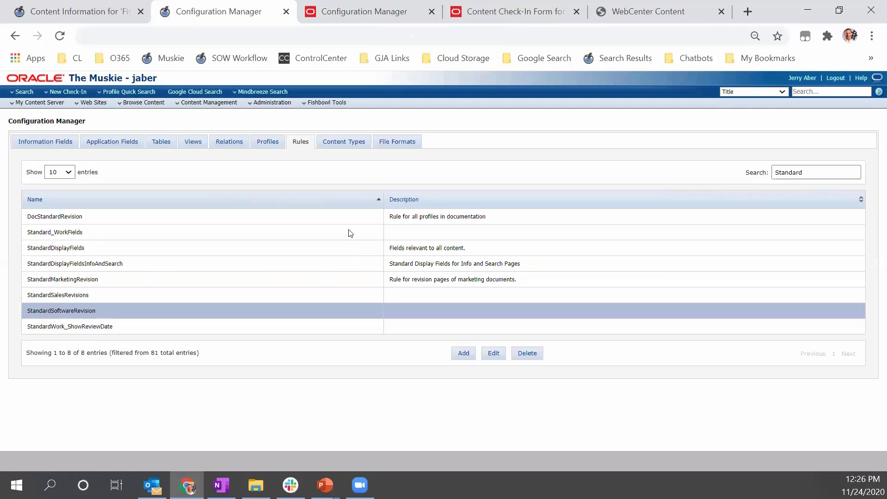
left_click(350, 232)
left_click(493, 353)
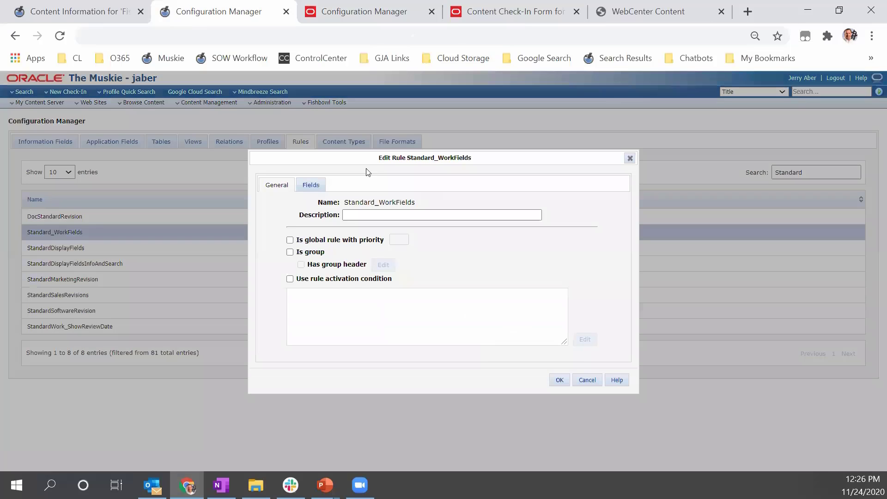
left_click(311, 185)
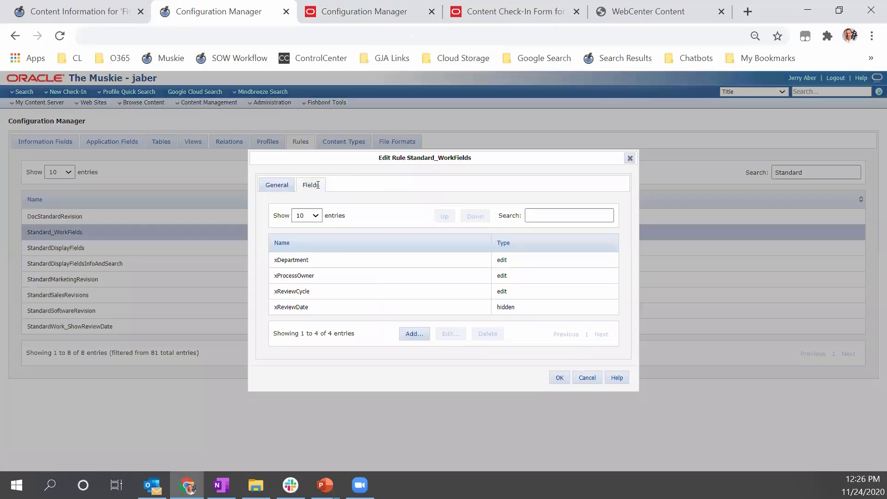
Step: Examine the derived value script of the xReviewDate field in an enlarged script box, and close the field and rule without changes
left_click(376, 310)
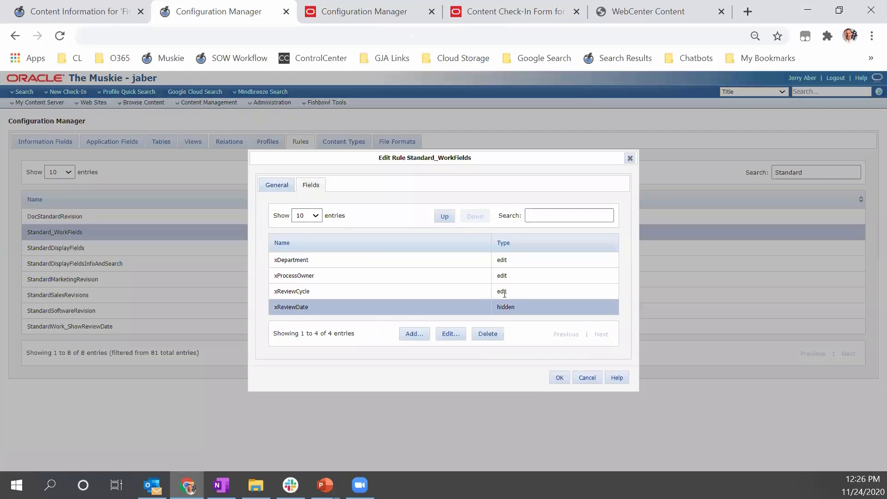
left_click(450, 334)
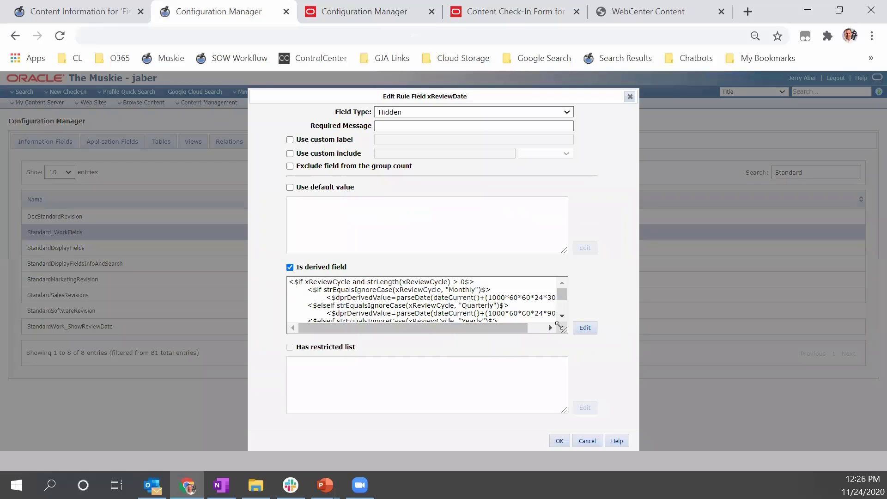
left_click_drag(559, 326, 575, 362)
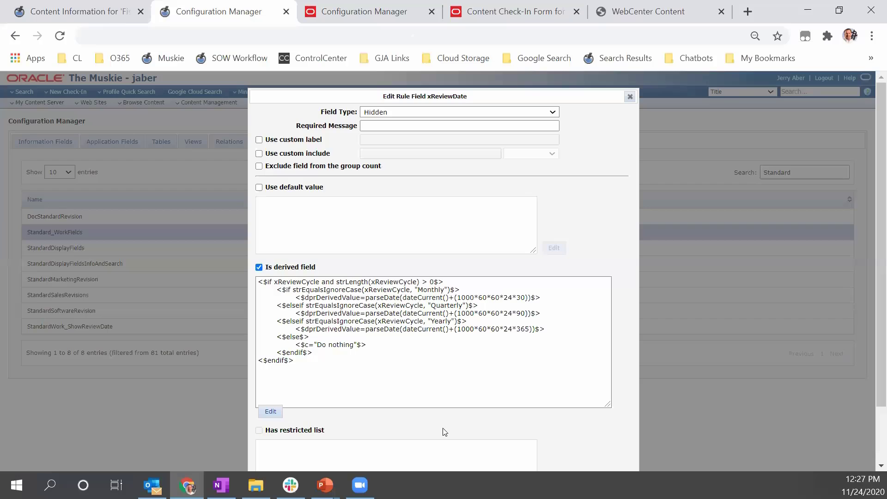
scroll(508, 416, "down", 2)
left_click(596, 457)
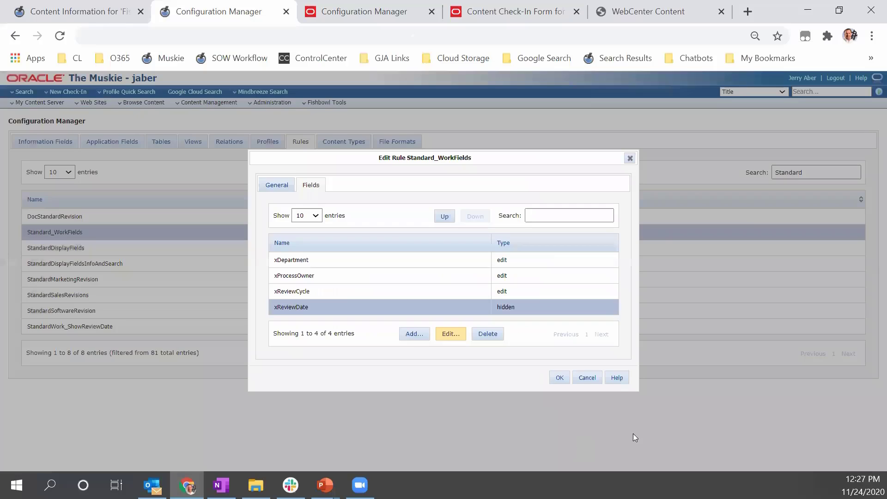
left_click(627, 162)
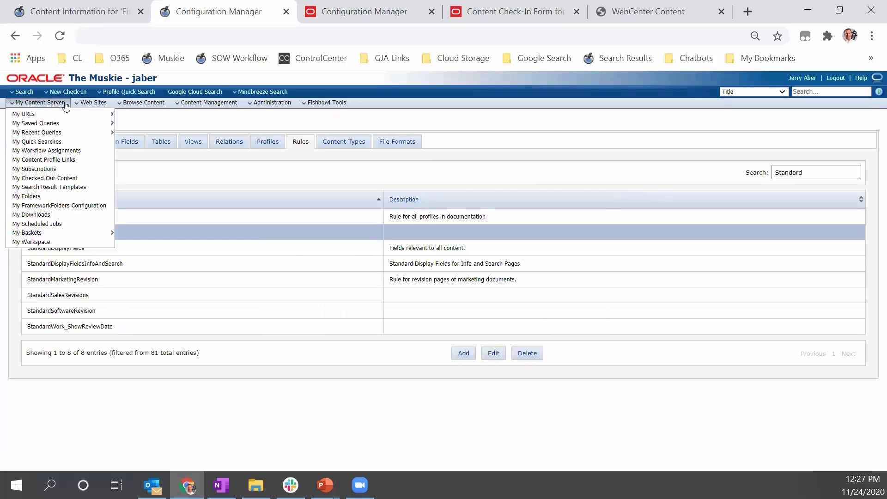
Step: Look through the New Check-In categories of The Muskie, and return to the WebCenter Content Configuration Manager
mouse_move(74, 92)
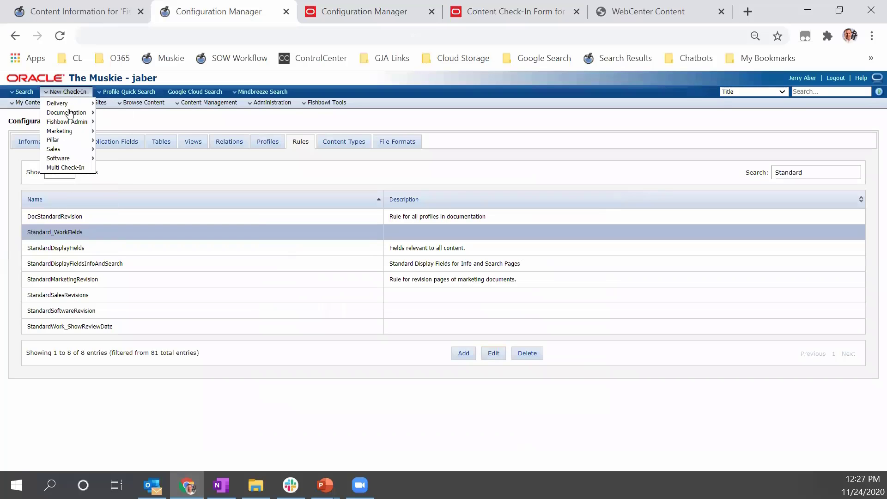
mouse_move(92, 133)
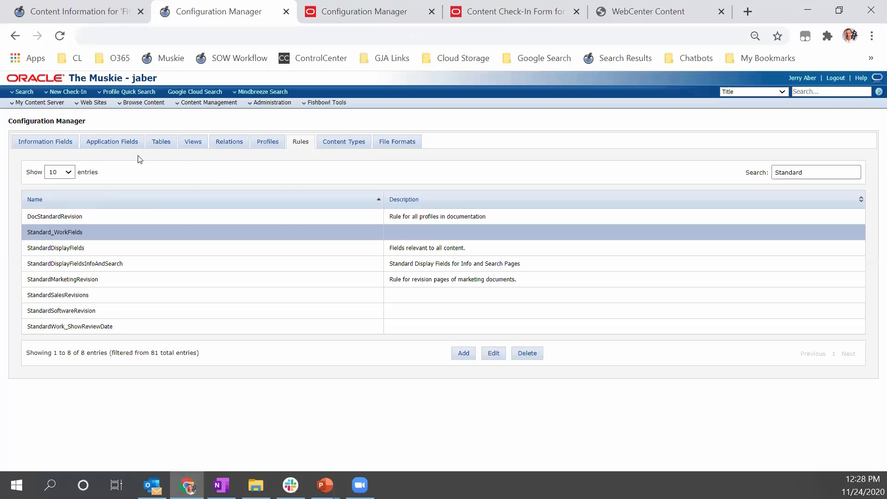
left_click(356, 20)
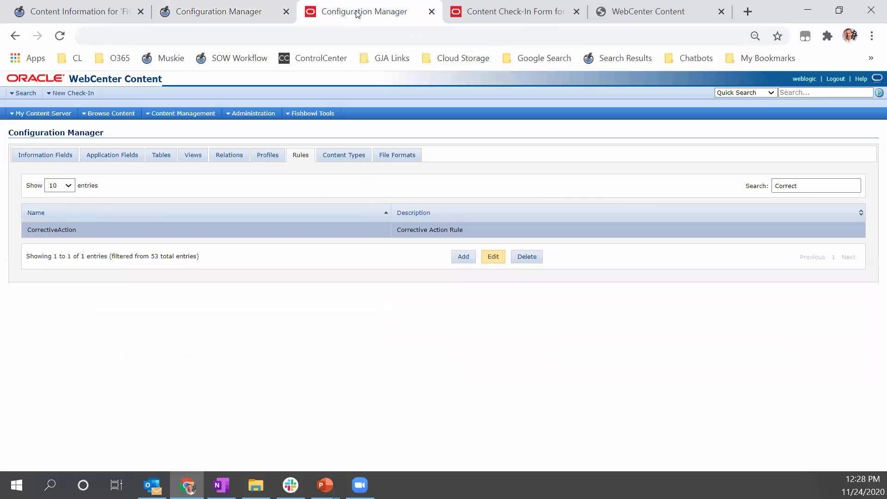